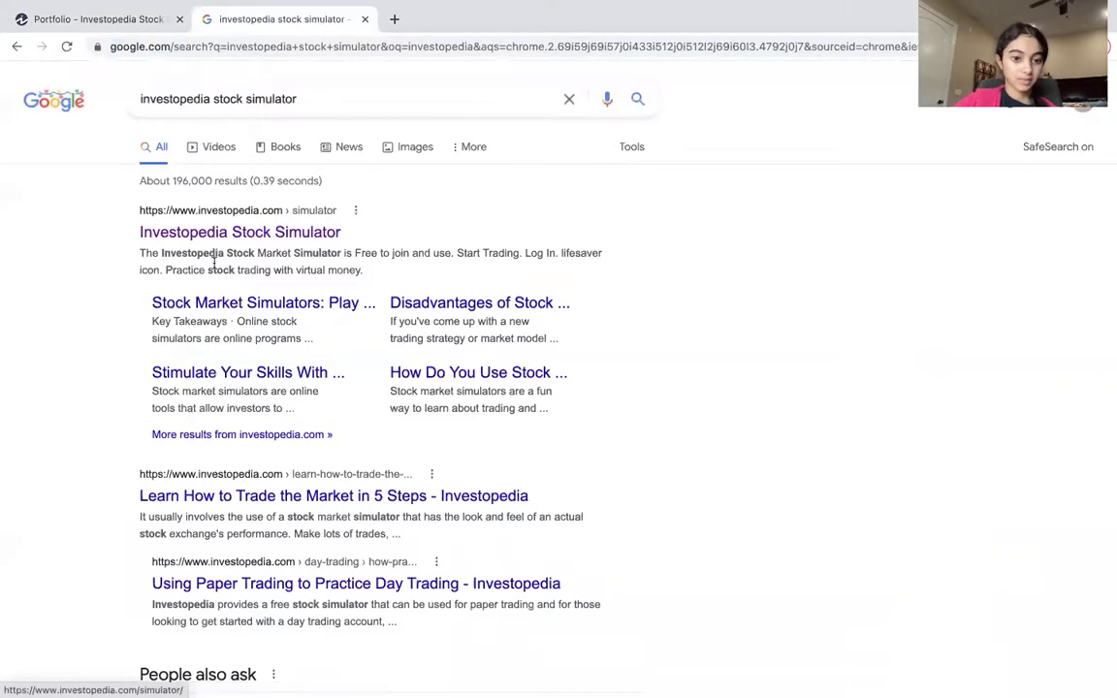
Open the Stock Simulator sign-up form and enter the student's school e-mail address.
left_click(221, 235)
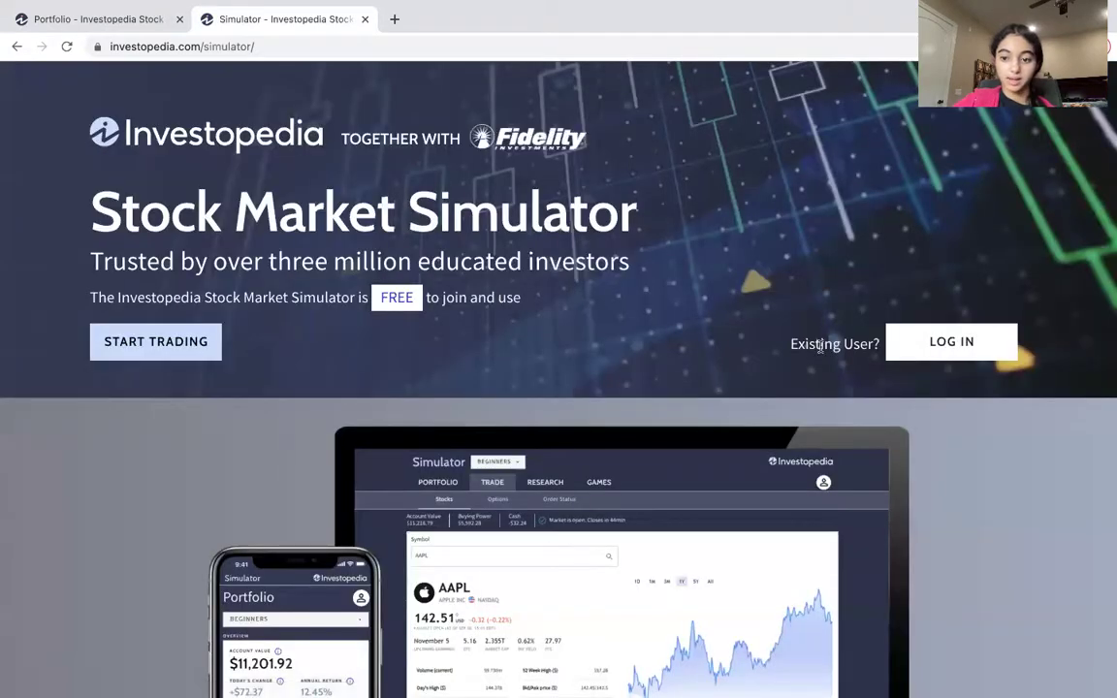
left_click(183, 354)
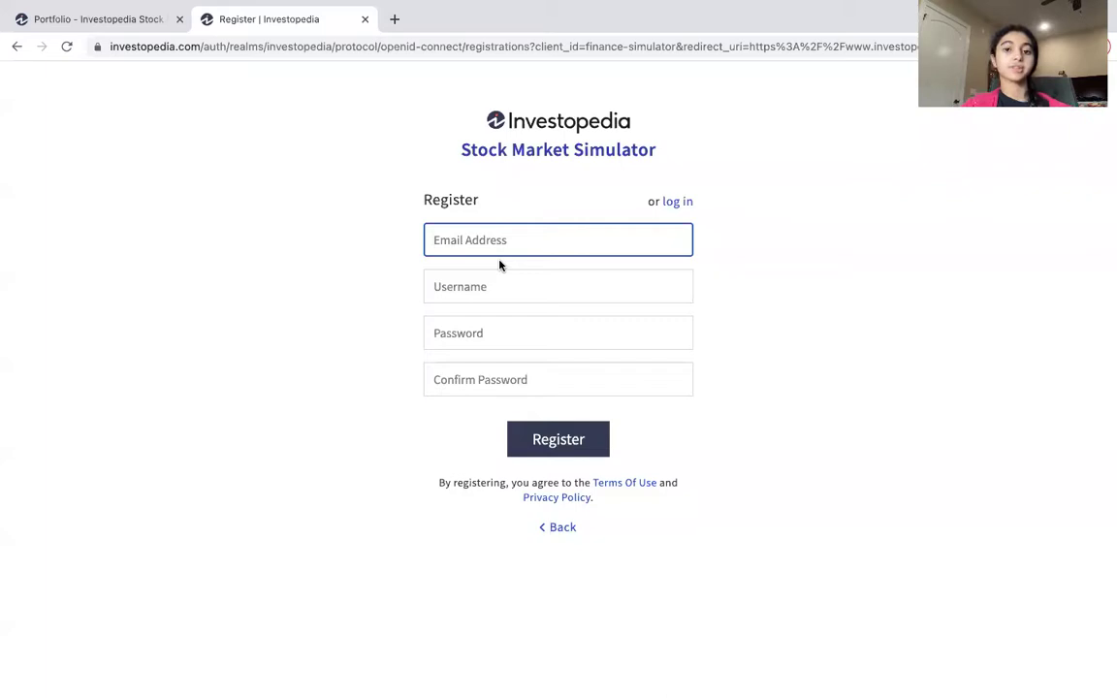
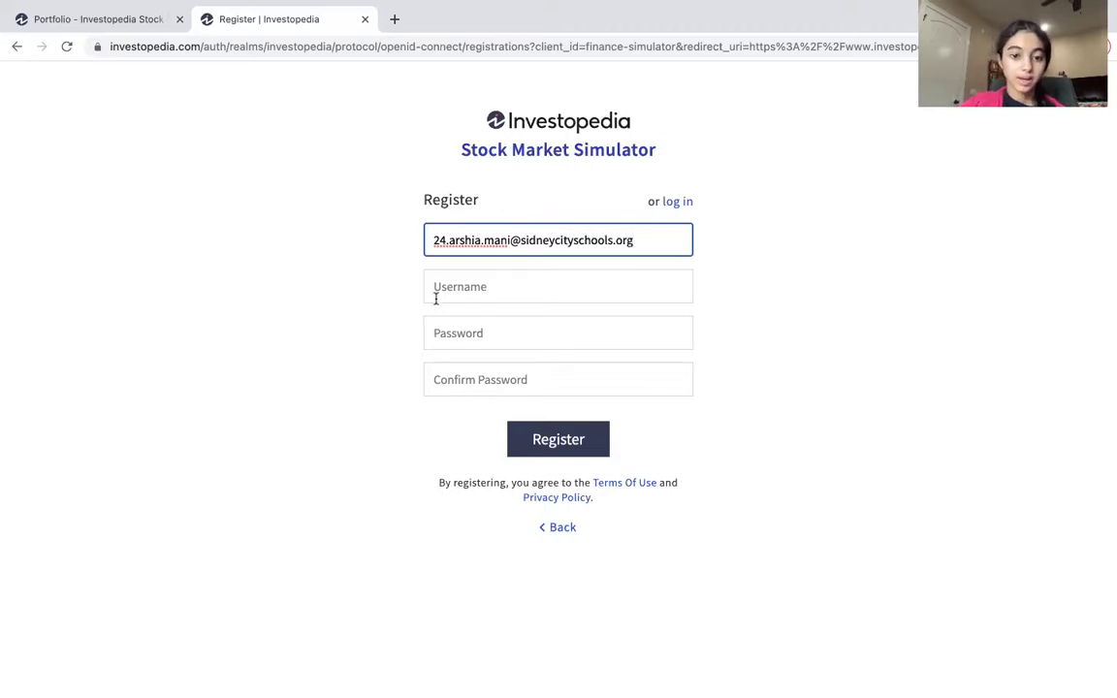
left_click(466, 284)
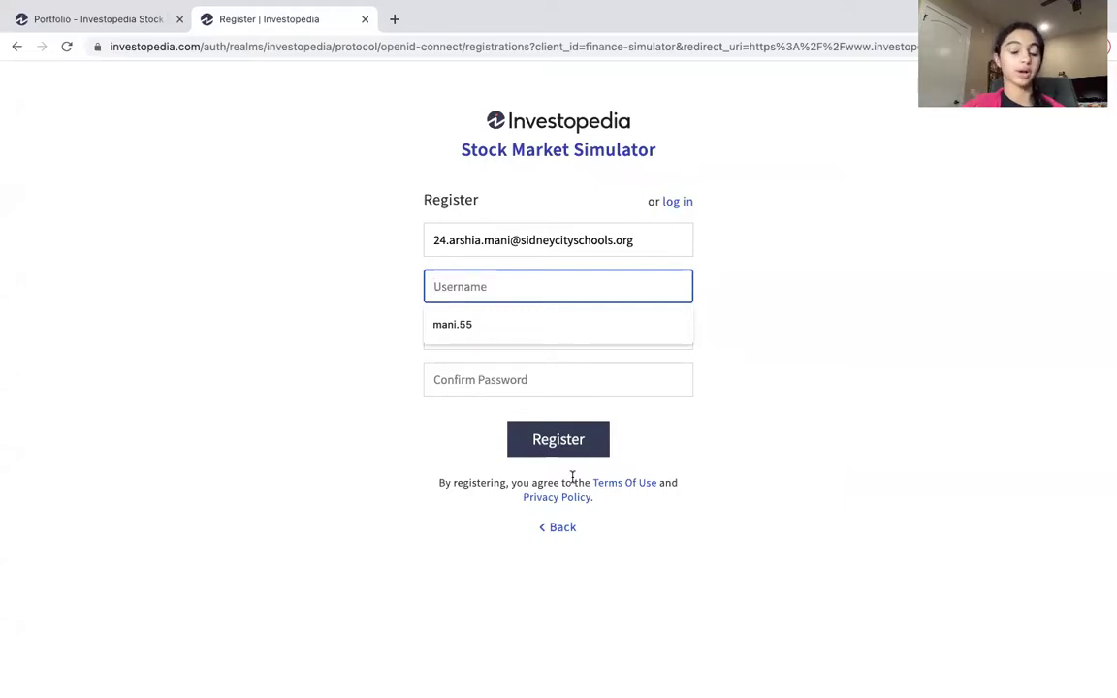
mouse_move(363, 30)
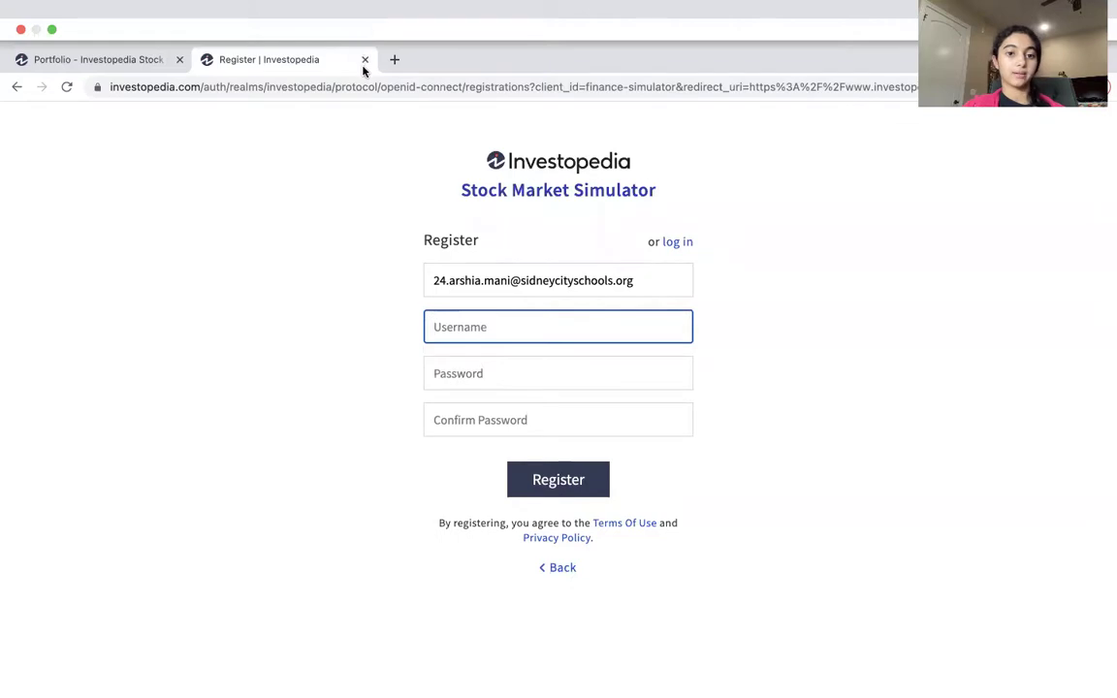
Close the registration page and check the portfolio's short and stock/ETF holdings.
left_click(364, 64)
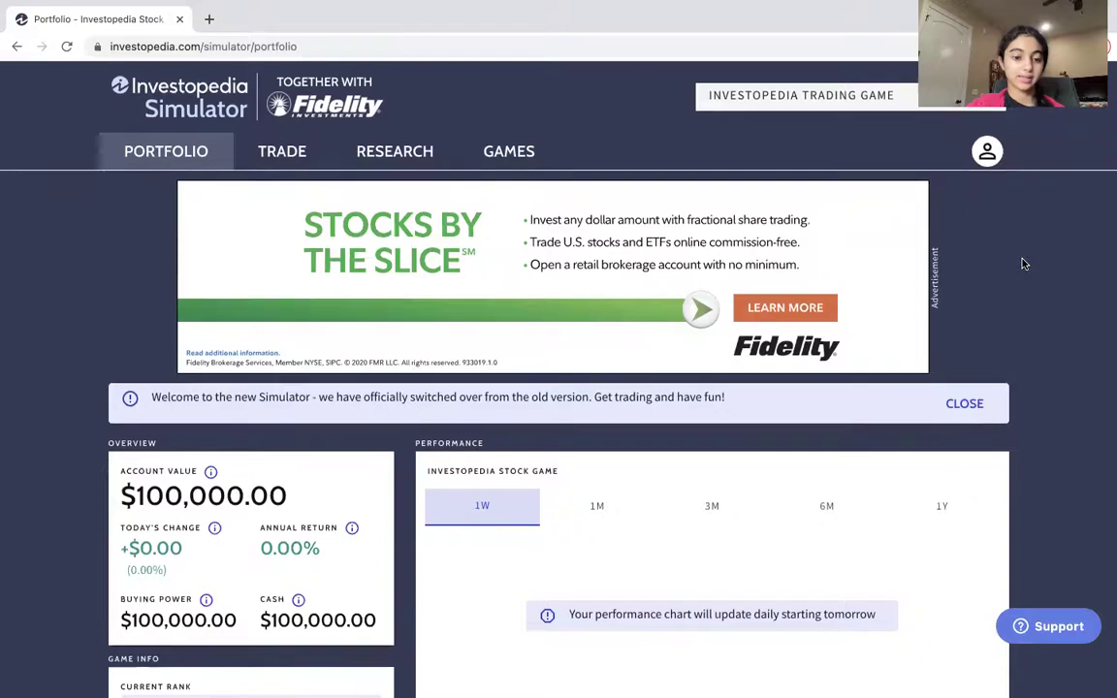
scroll(1023, 264, "down", 5)
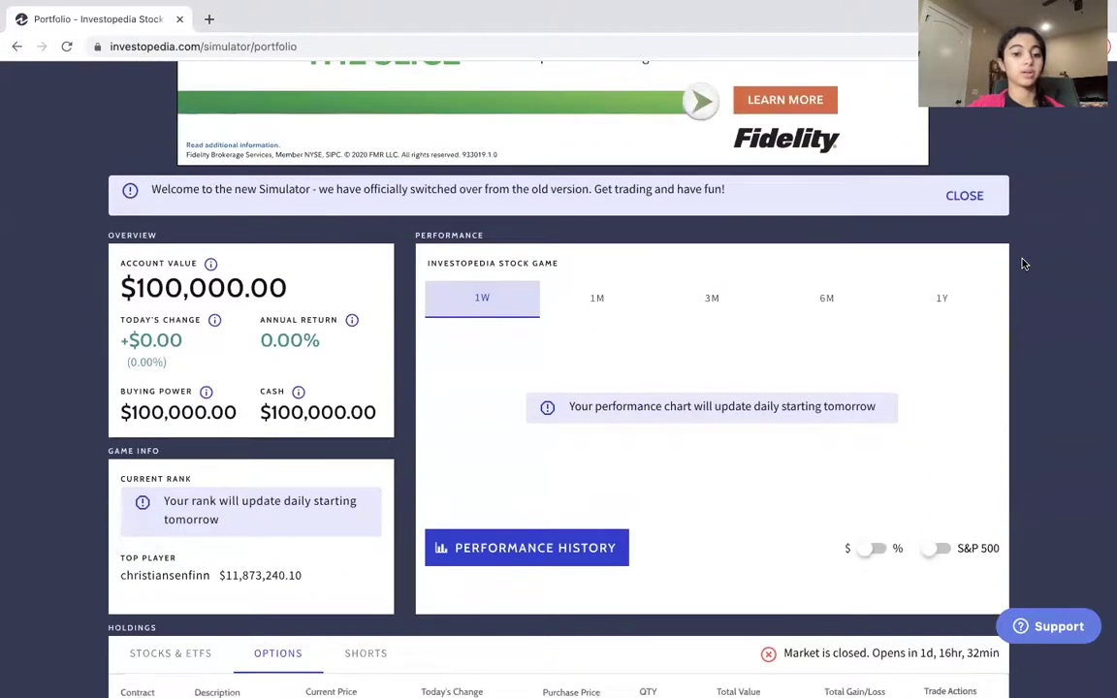
scroll(1023, 264, "up", 4)
scroll(1023, 263, "down", 4)
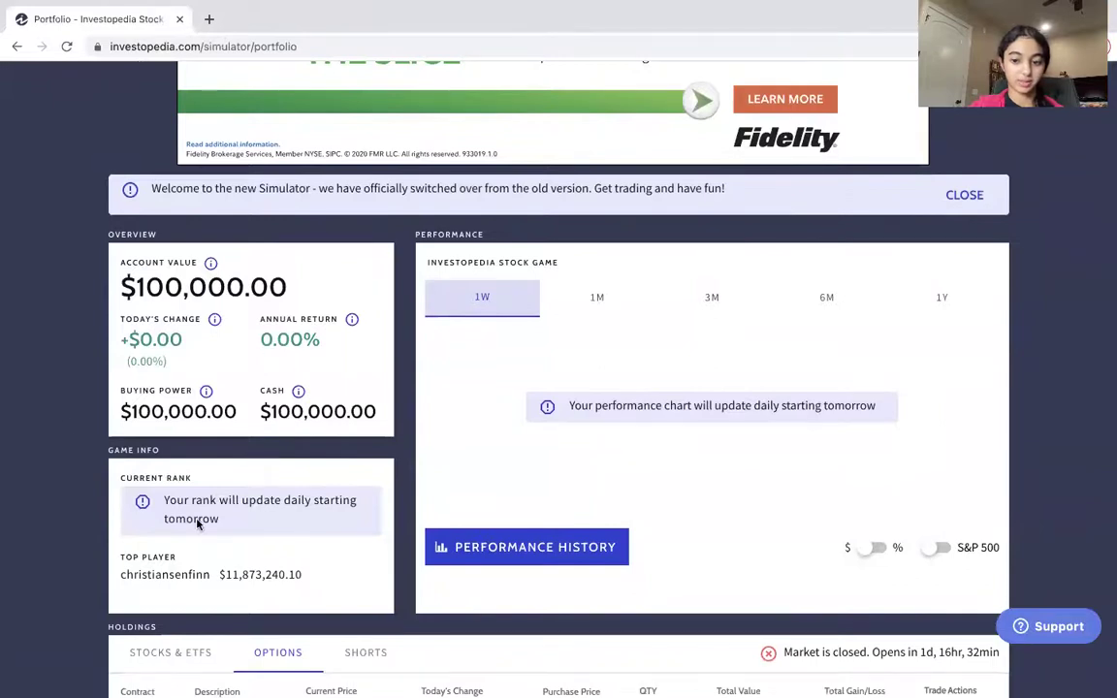
scroll(409, 483, "down", 6)
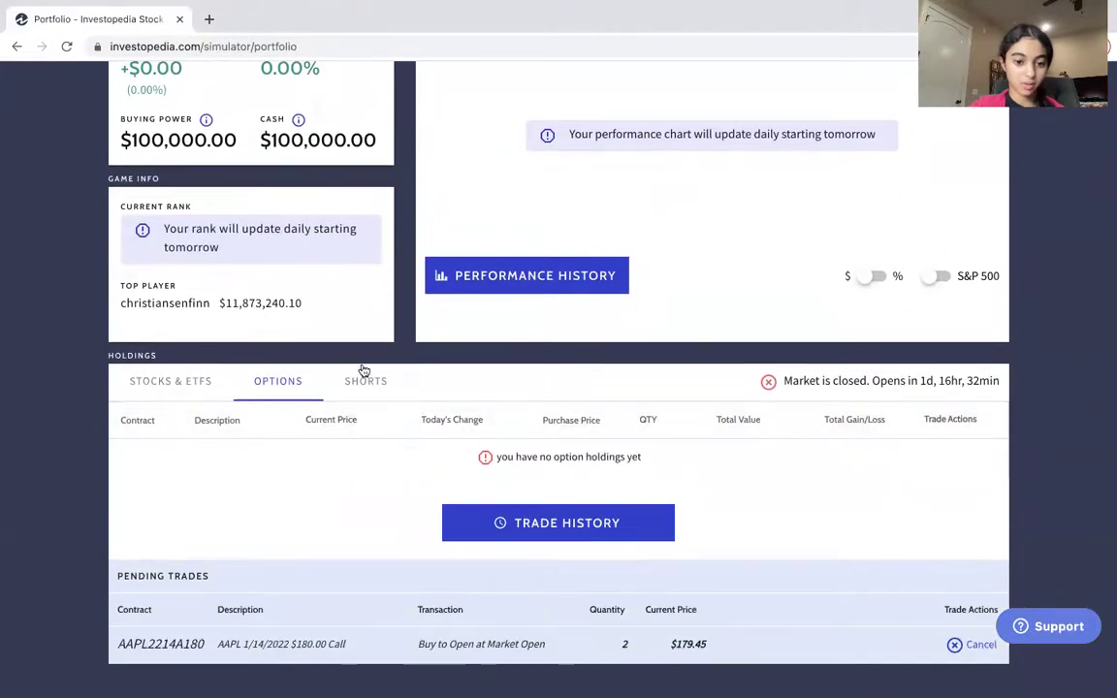
left_click(357, 385)
left_click(279, 386)
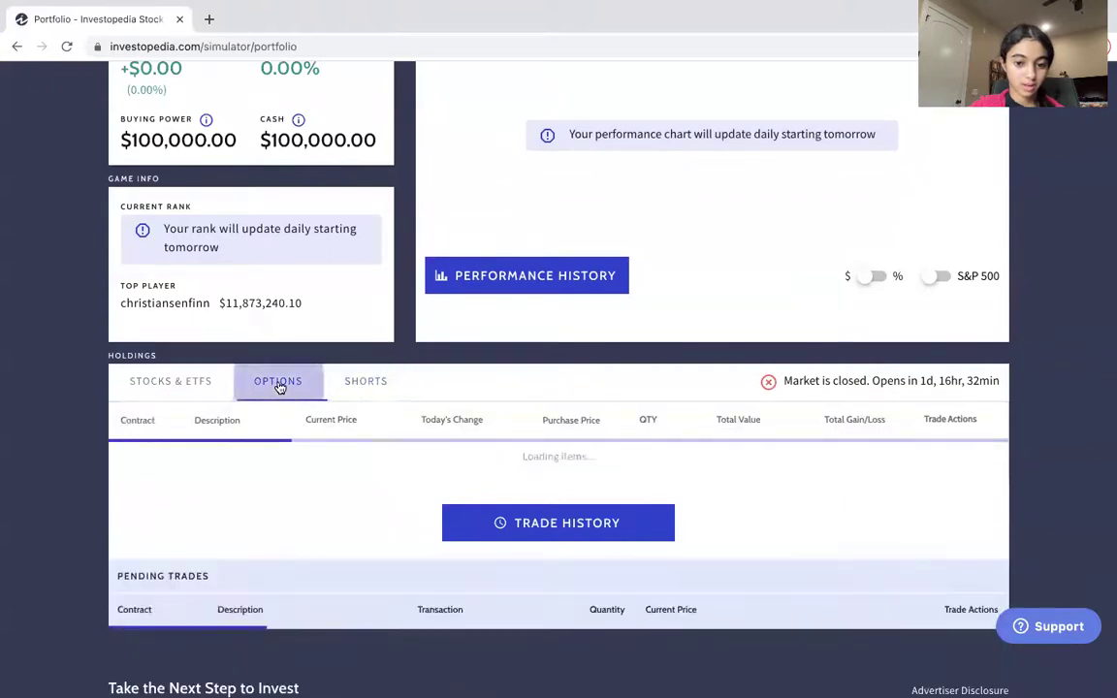
left_click(206, 383)
Review option holdings, including the pending 2-contract AAPL $180.00 call, then reload the page.
left_click(269, 386)
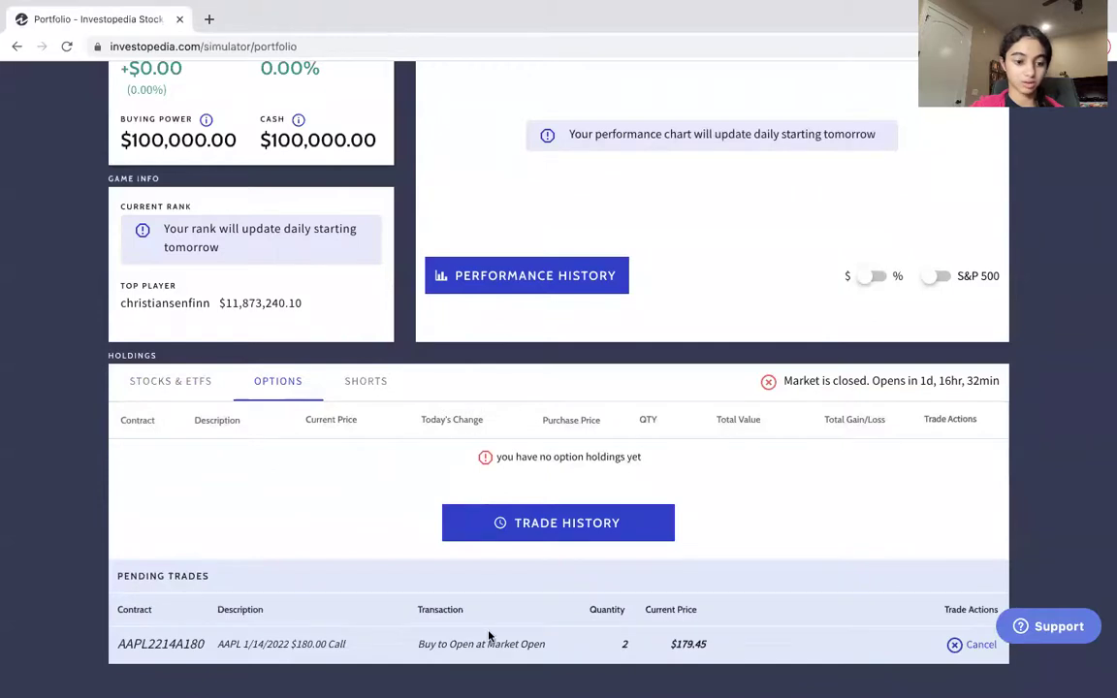
scroll(475, 543, "up", 1)
scroll(473, 525, "down", 2)
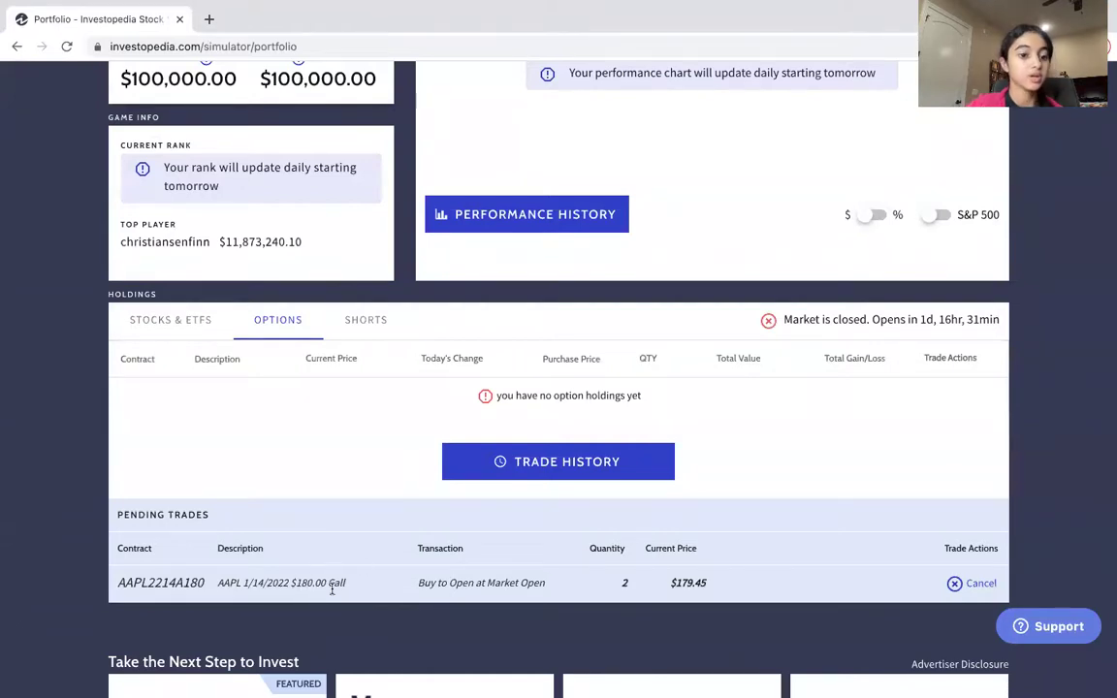
scroll(332, 590, "down", 2)
scroll(331, 588, "up", 4)
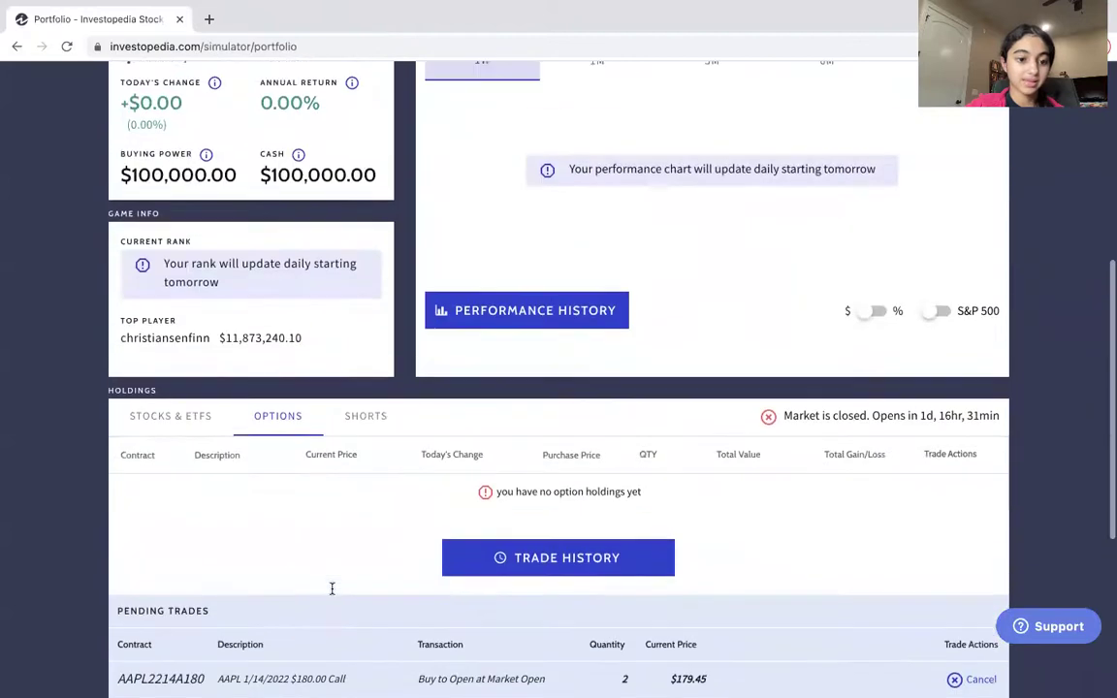
scroll(369, 369, "up", 2)
scroll(370, 369, "down", 2)
scroll(370, 370, "down", 3)
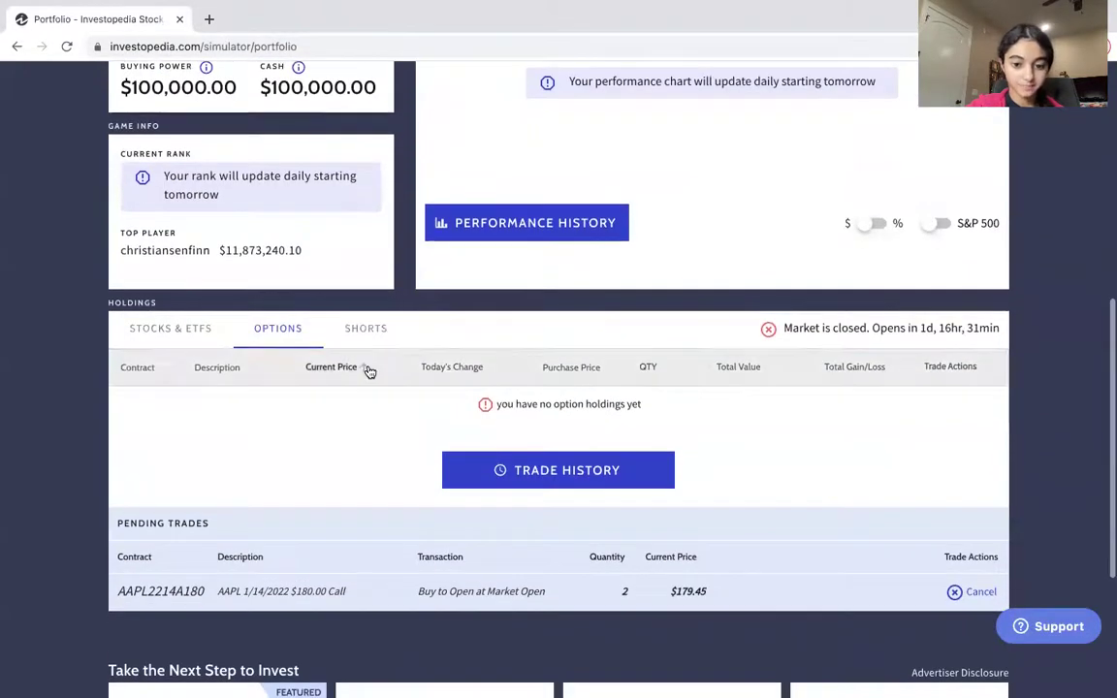
scroll(368, 371, "down", 1)
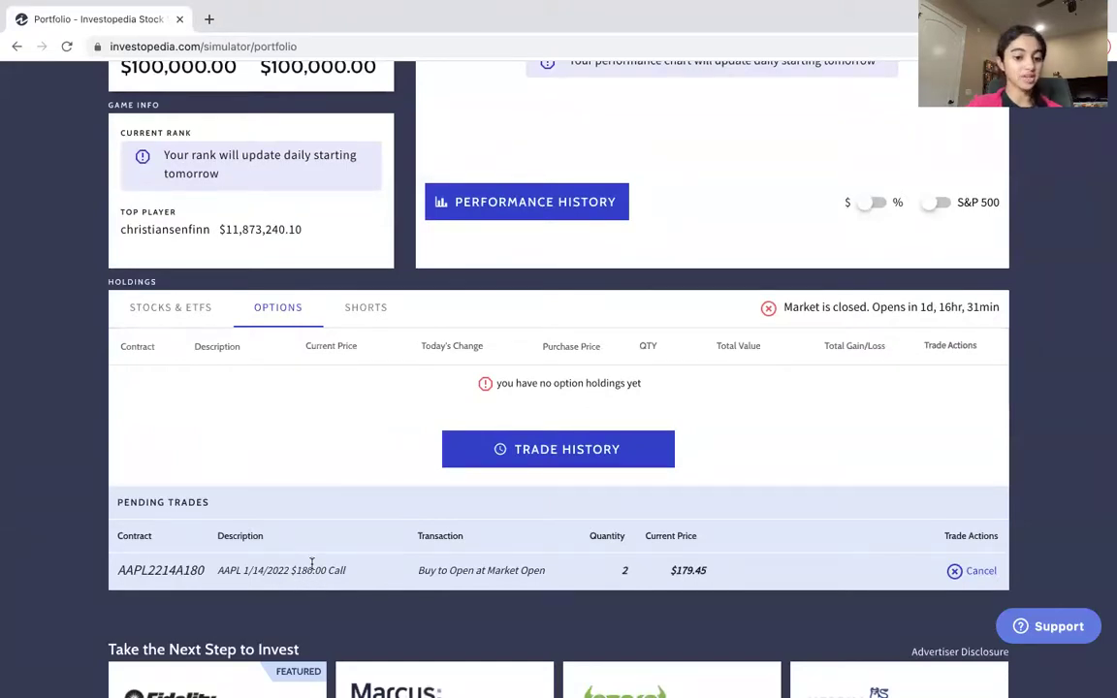
key("ctrl+r")
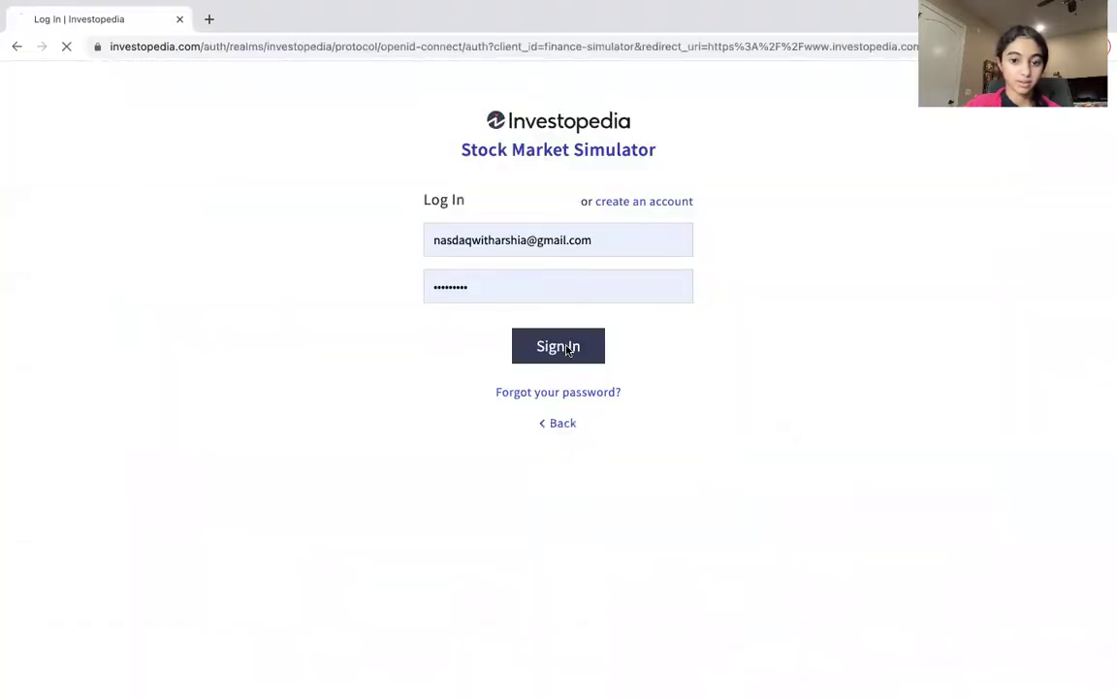
left_click(568, 350)
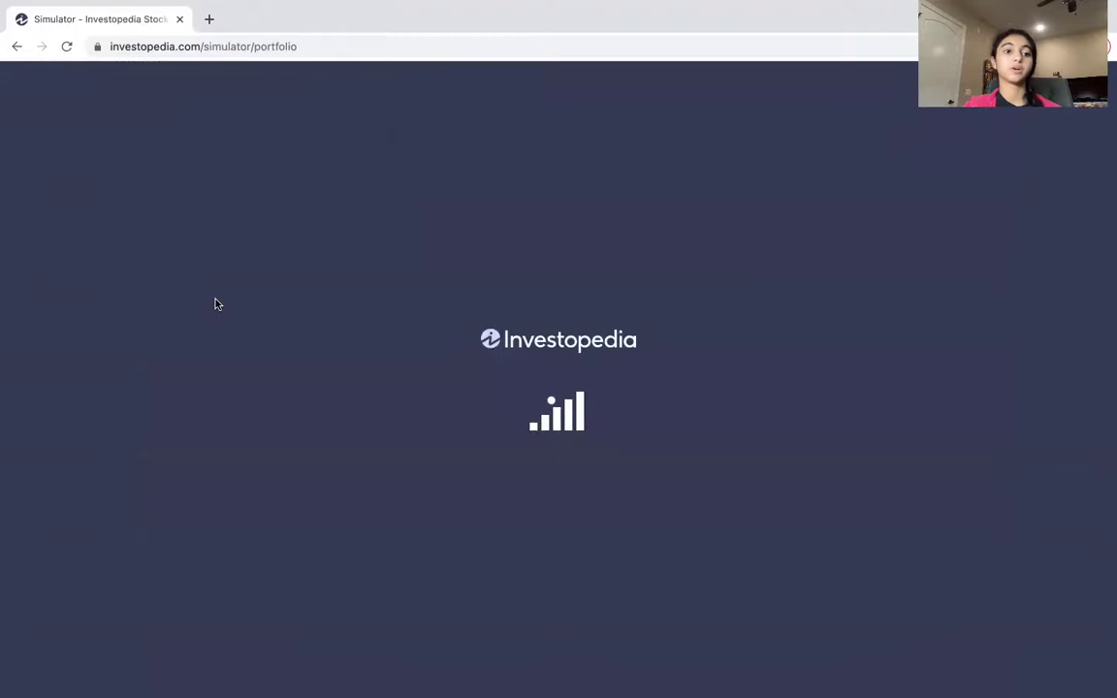
scroll(282, 352, "down", 10)
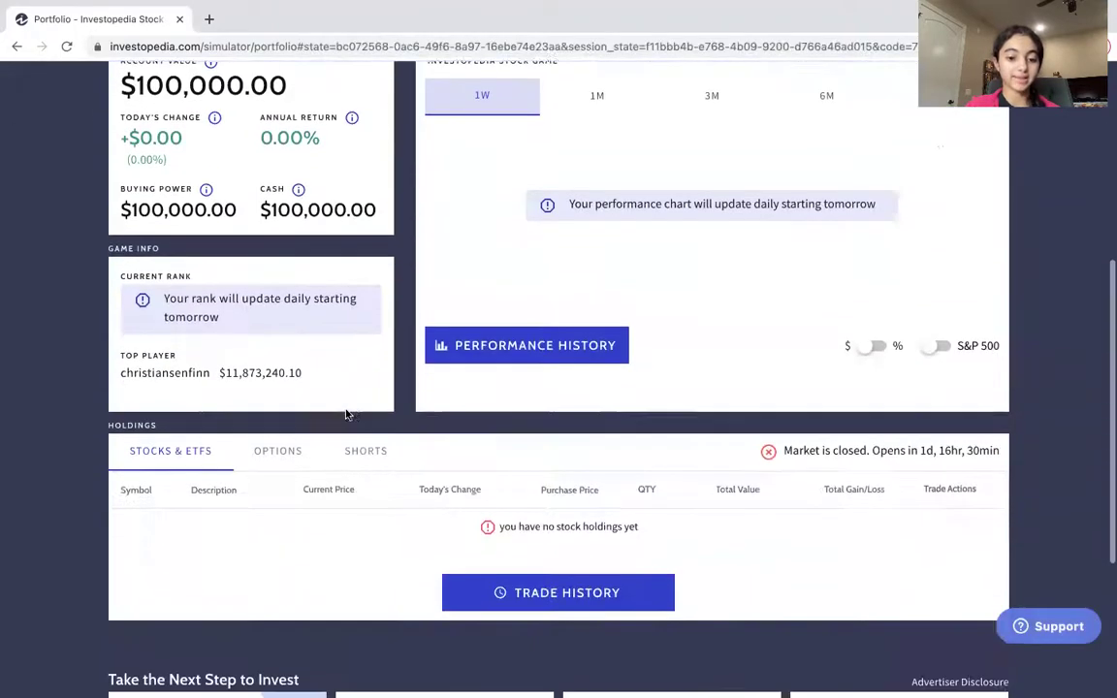
scroll(357, 353, "up", 3)
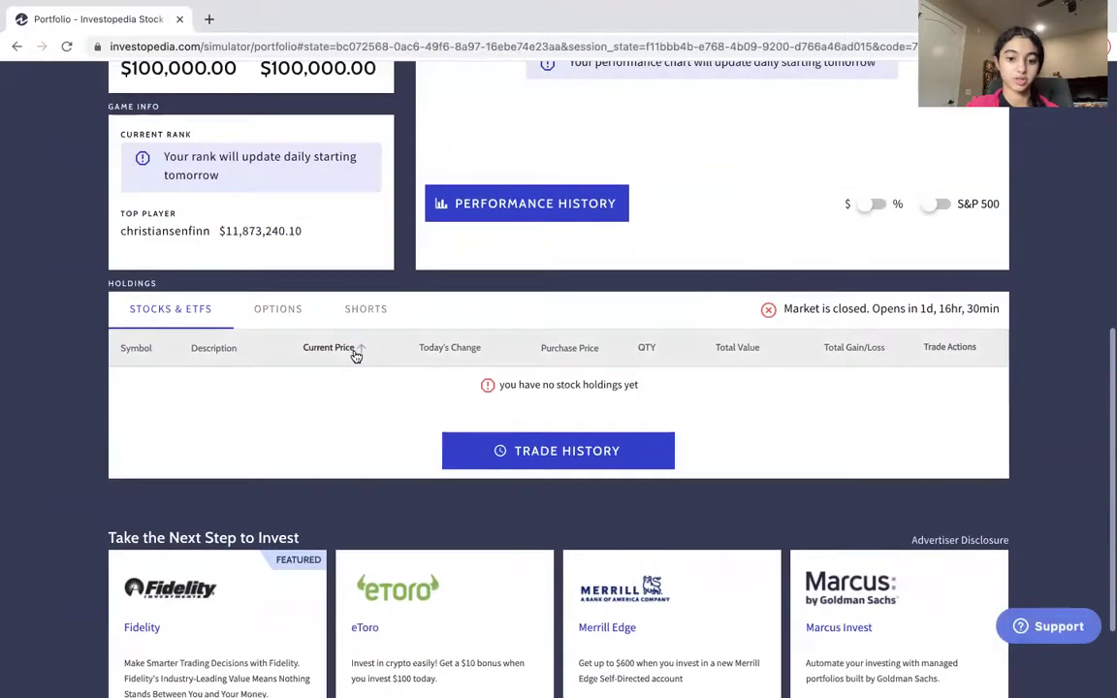
left_click(269, 311)
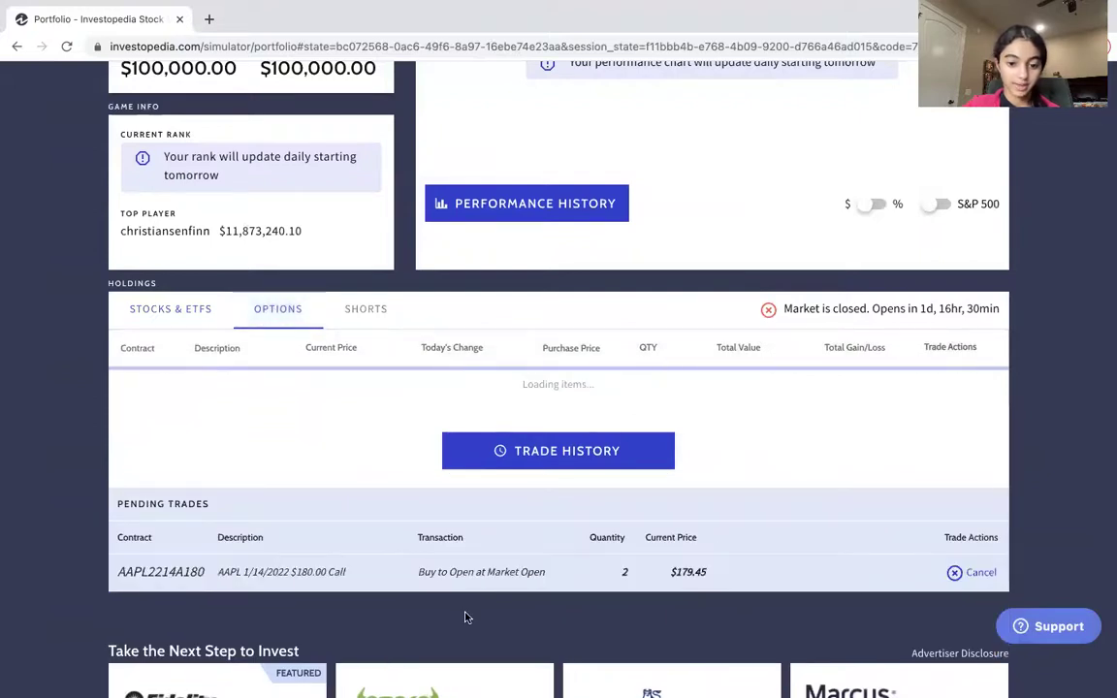
scroll(591, 593, "down", 2)
scroll(592, 594, "up", 1)
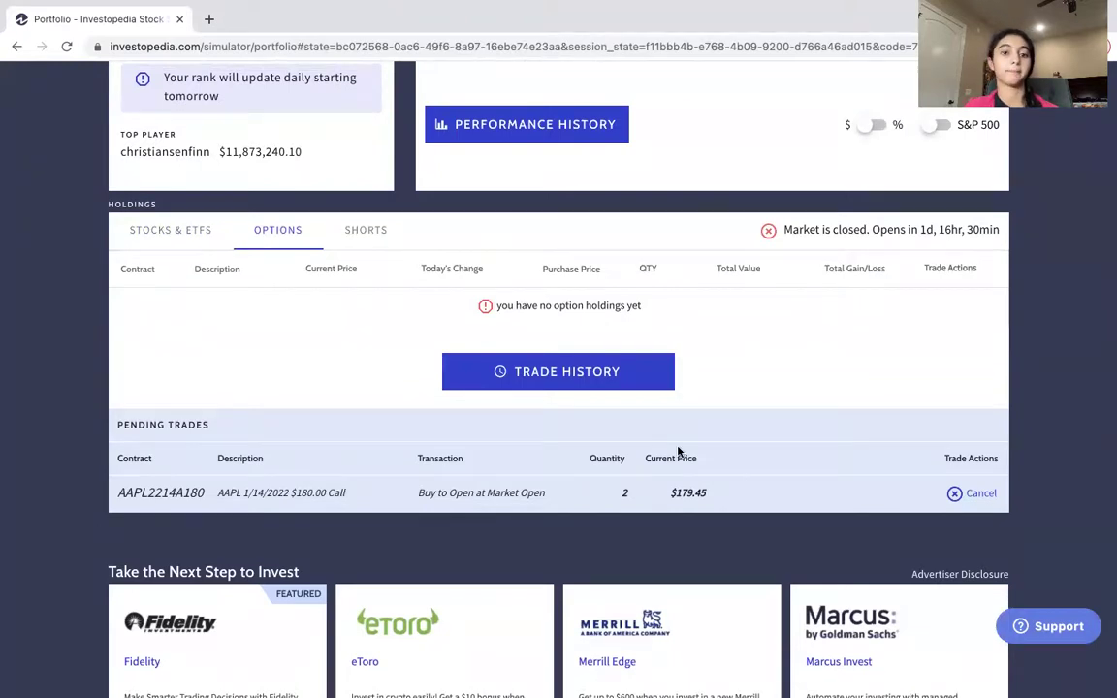
scroll(679, 452, "down", 2)
scroll(678, 452, "up", 3)
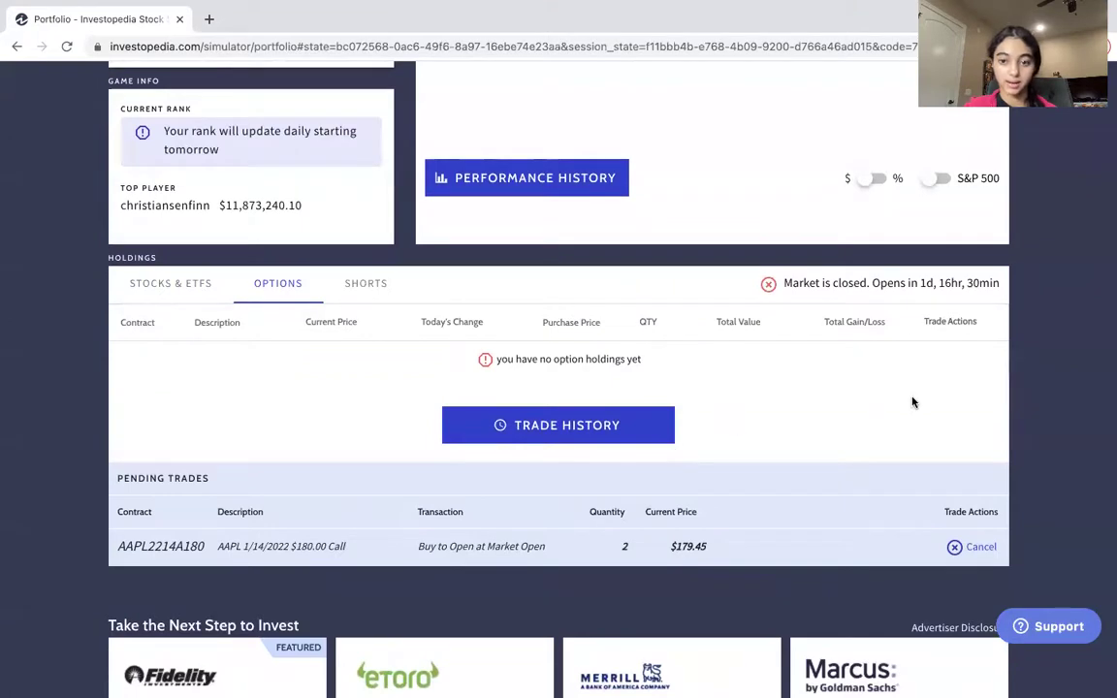
scroll(911, 401, "down", 1)
scroll(912, 401, "up", 10)
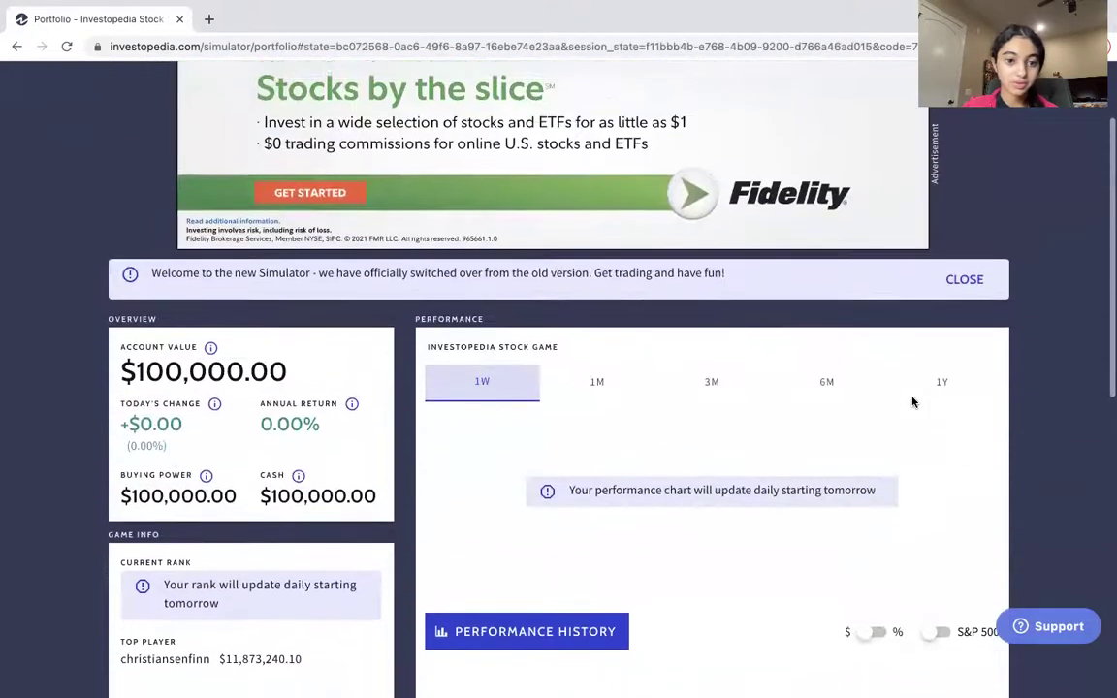
scroll(911, 401, "up", 3)
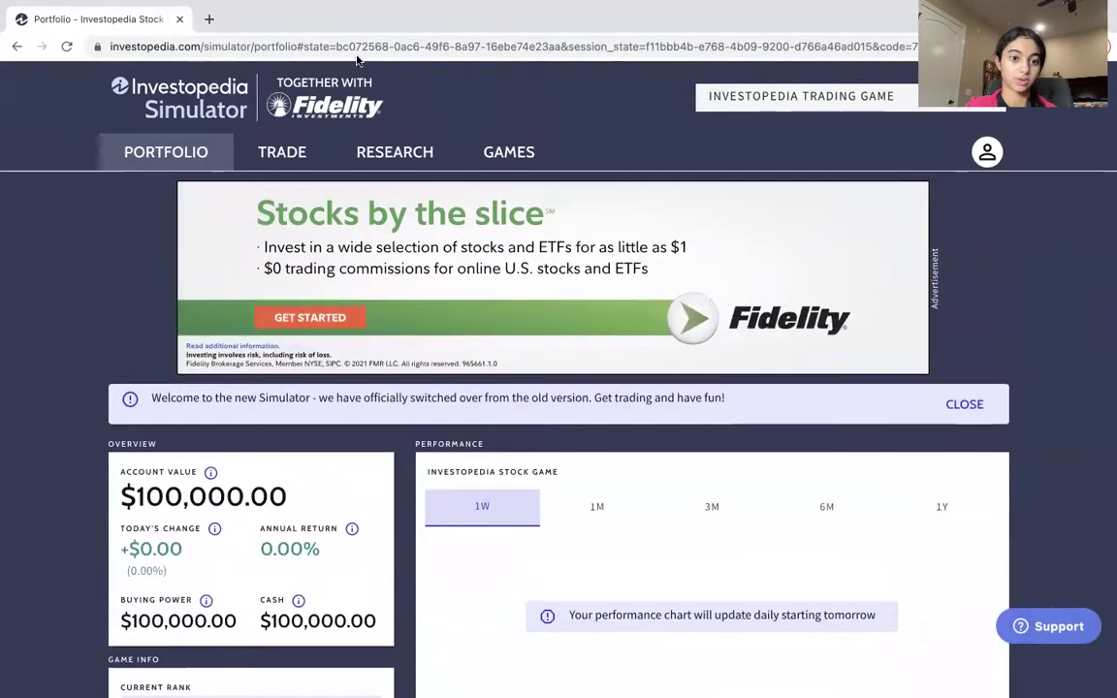
left_click(272, 154)
Look up AAPL (Apple Inc.) on the stock trade page to show its $179.45 quote.
left_click(297, 312)
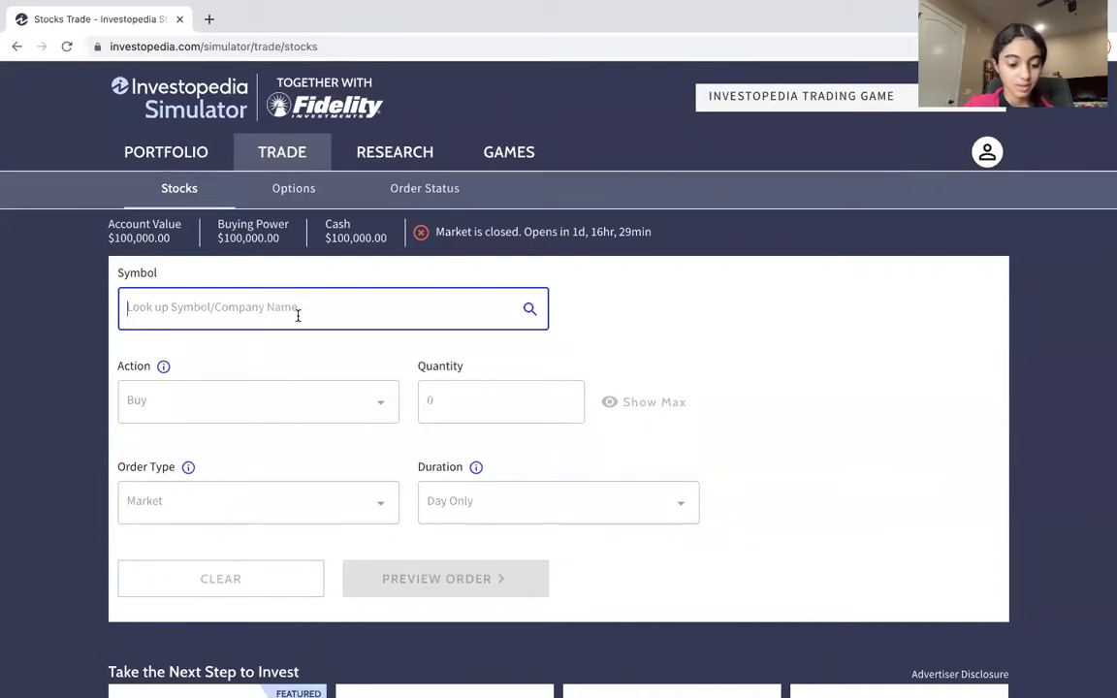
type("AA")
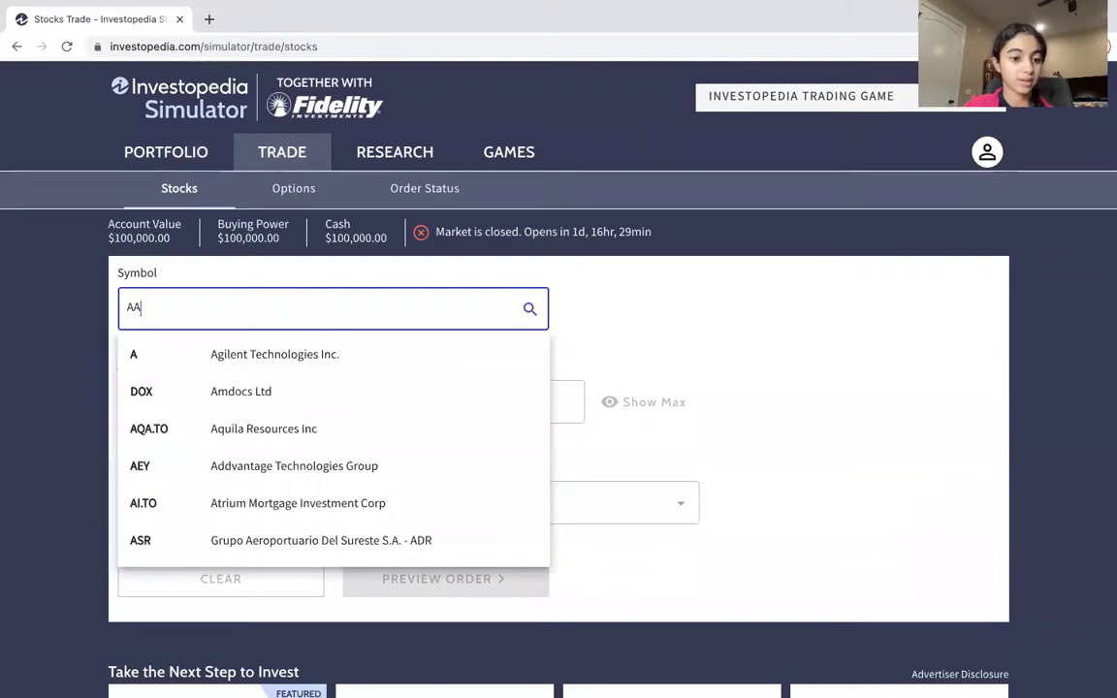
type("PL")
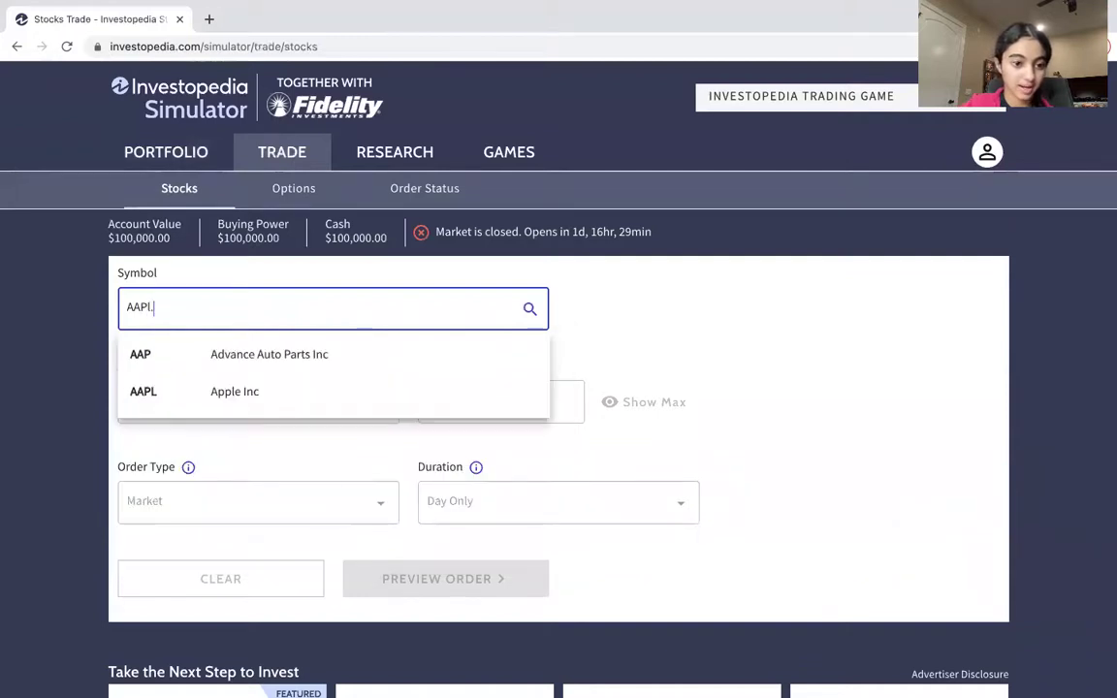
type(".")
key("BackSpace")
key("BackSpace")
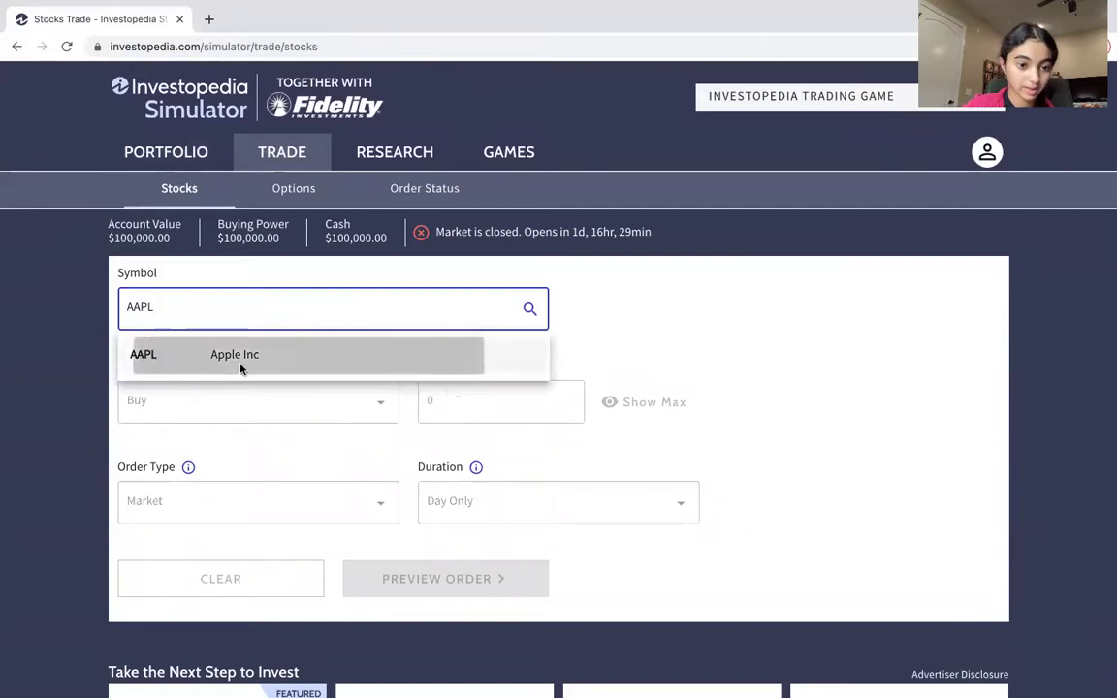
left_click(241, 369)
scroll(70, 591, "down", 5)
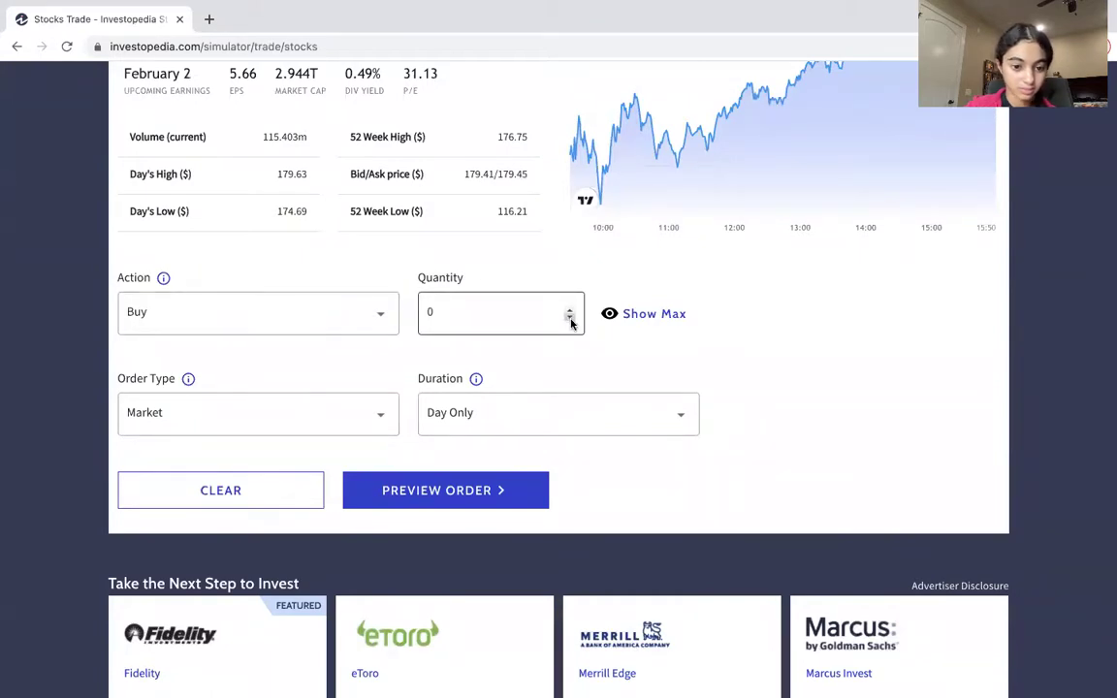
scroll(570, 324, "up", 5)
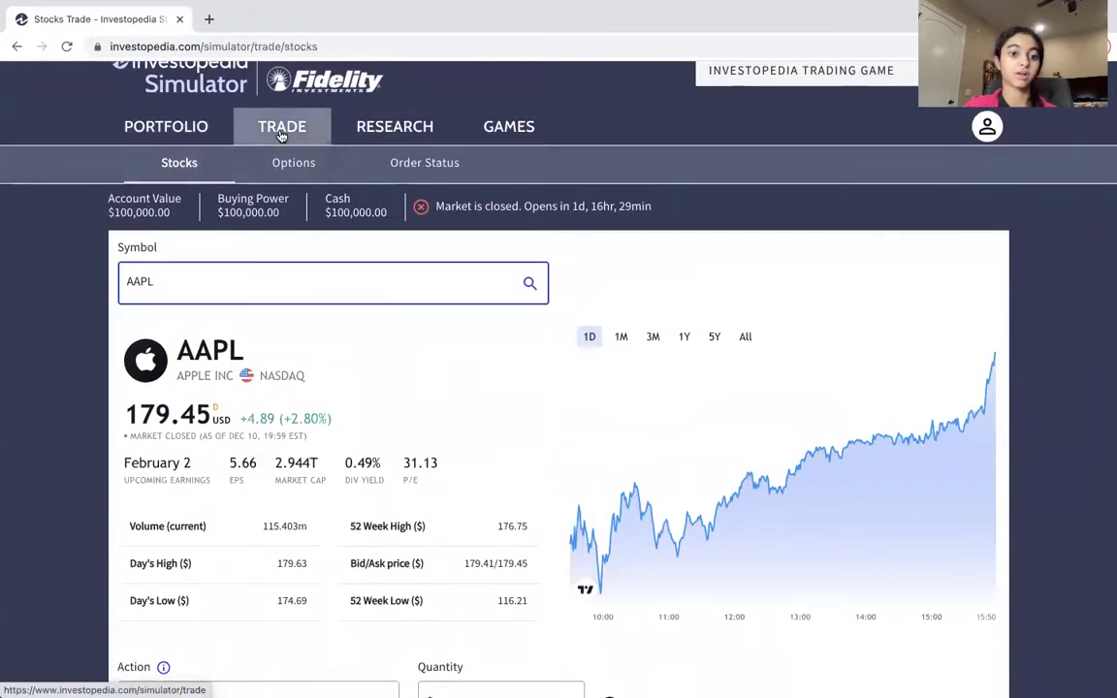
Switch to options trading and load AAPL's December 17, 2021 calls and puts.
left_click(292, 165)
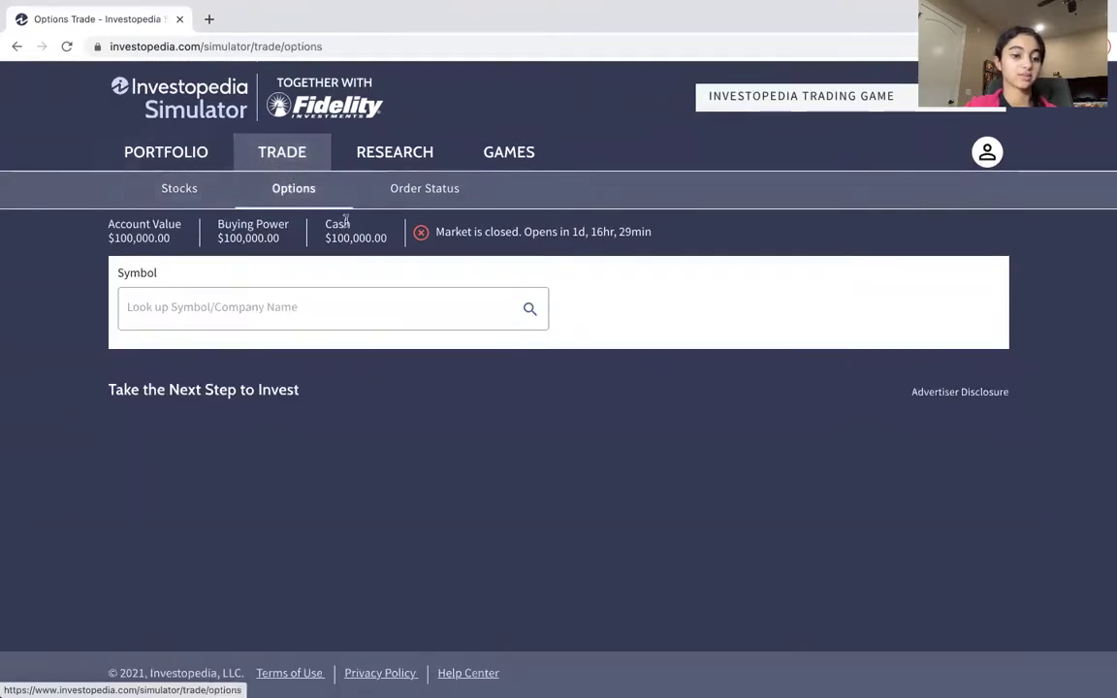
left_click(274, 310)
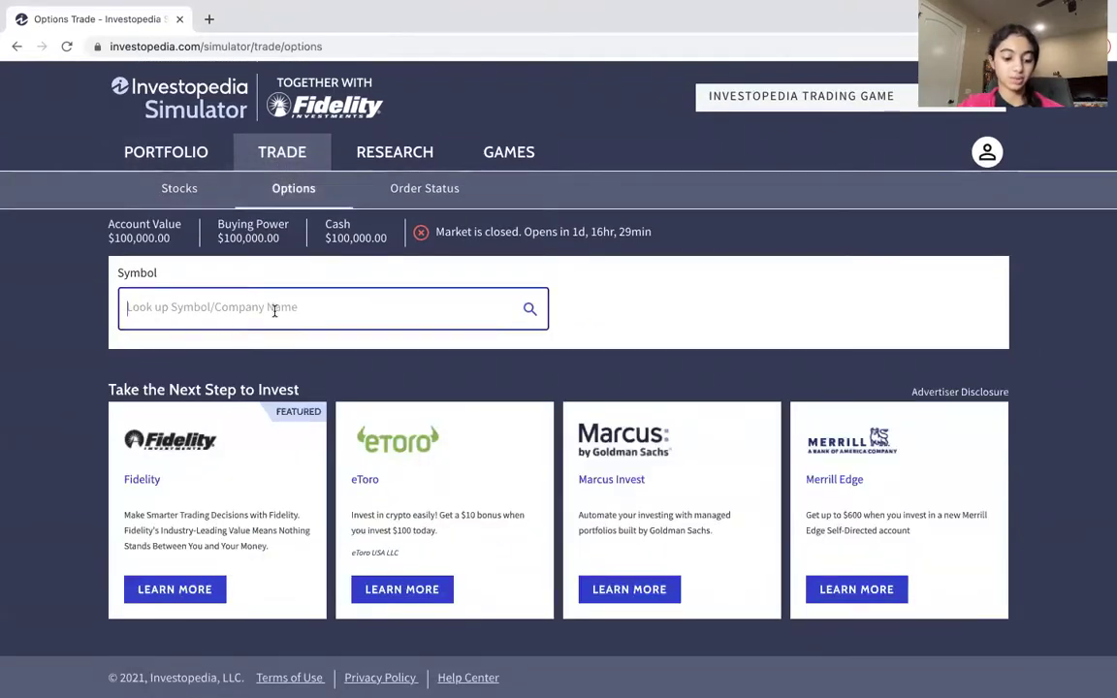
type("AAPL")
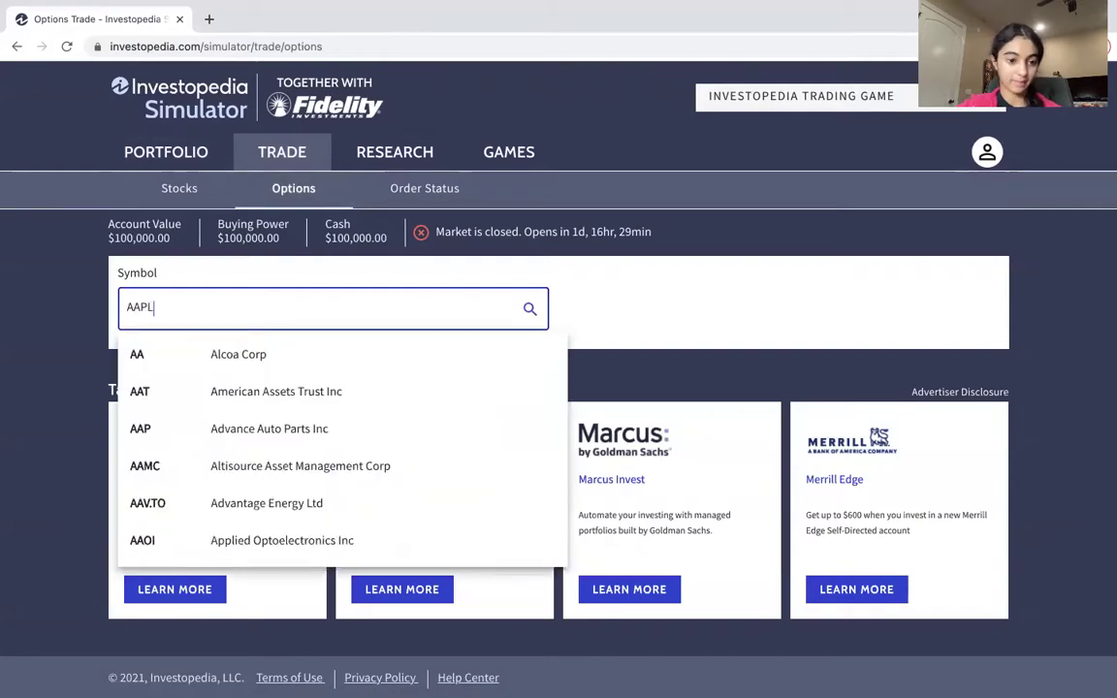
left_click(311, 346)
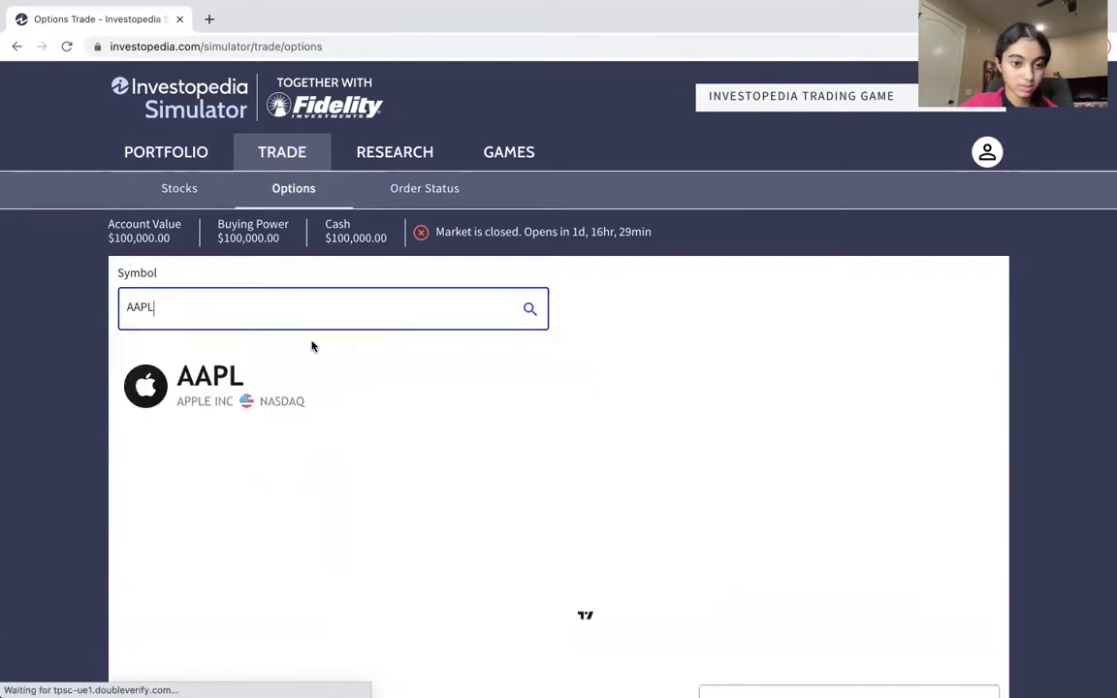
scroll(312, 346, "down", 1)
scroll(311, 346, "down", 3)
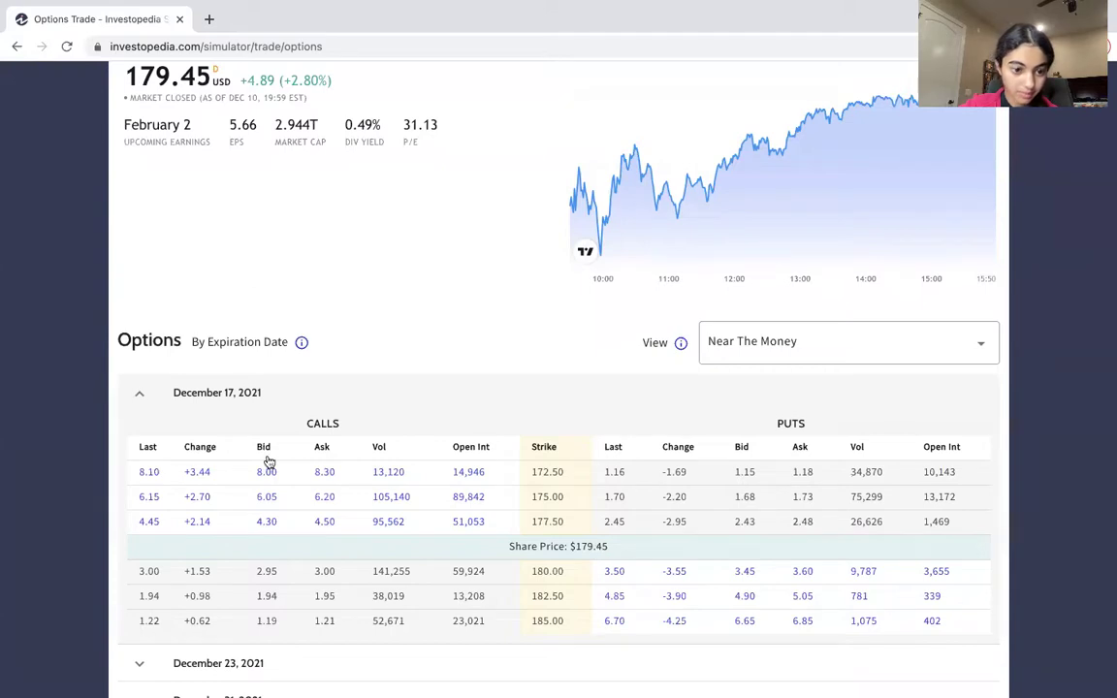
Swap to the January 14, 2022 expiry and pick the $185.00 strike call (AAPL2214A185).
left_click(140, 393)
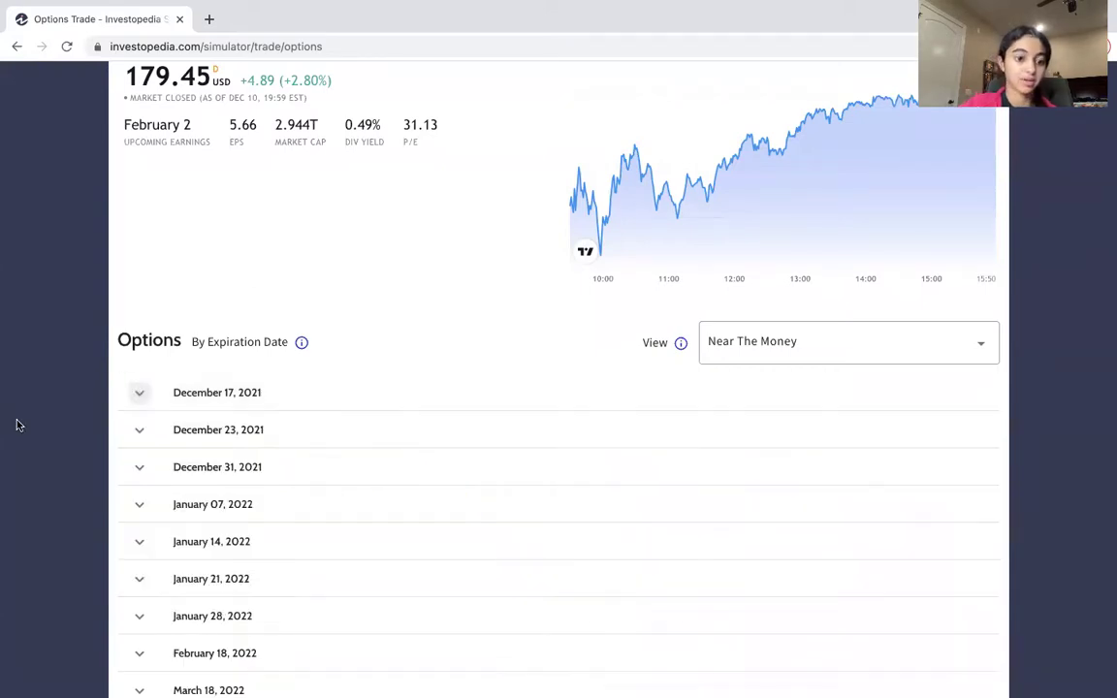
scroll(16, 422, "down", 5)
scroll(16, 422, "up", 1)
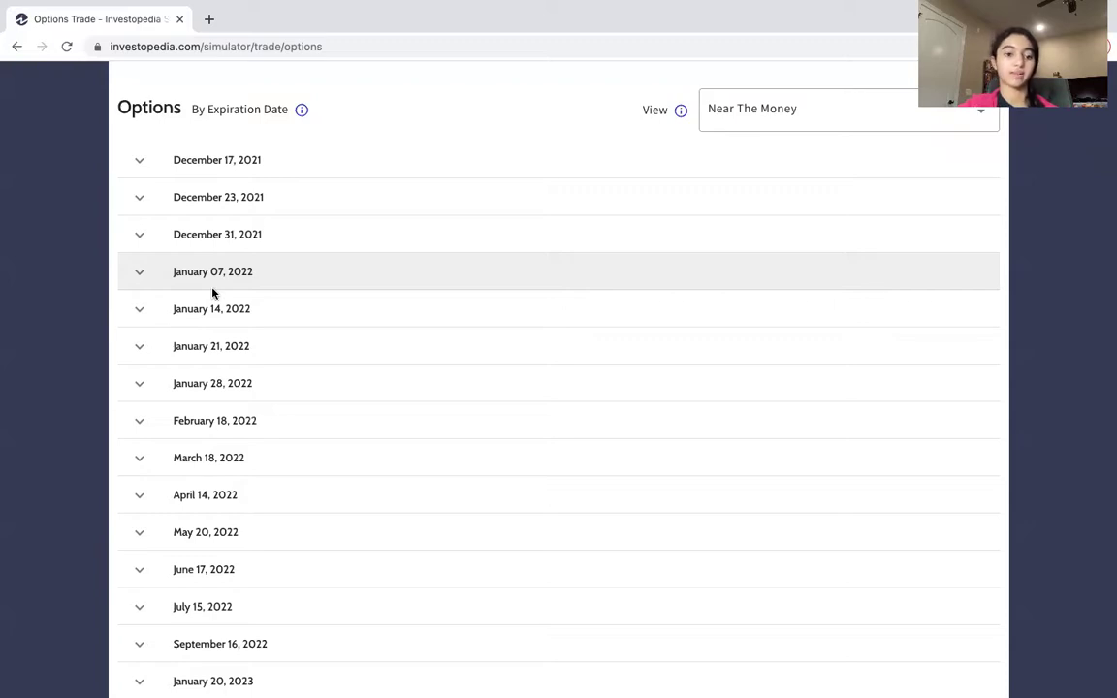
left_click(140, 311)
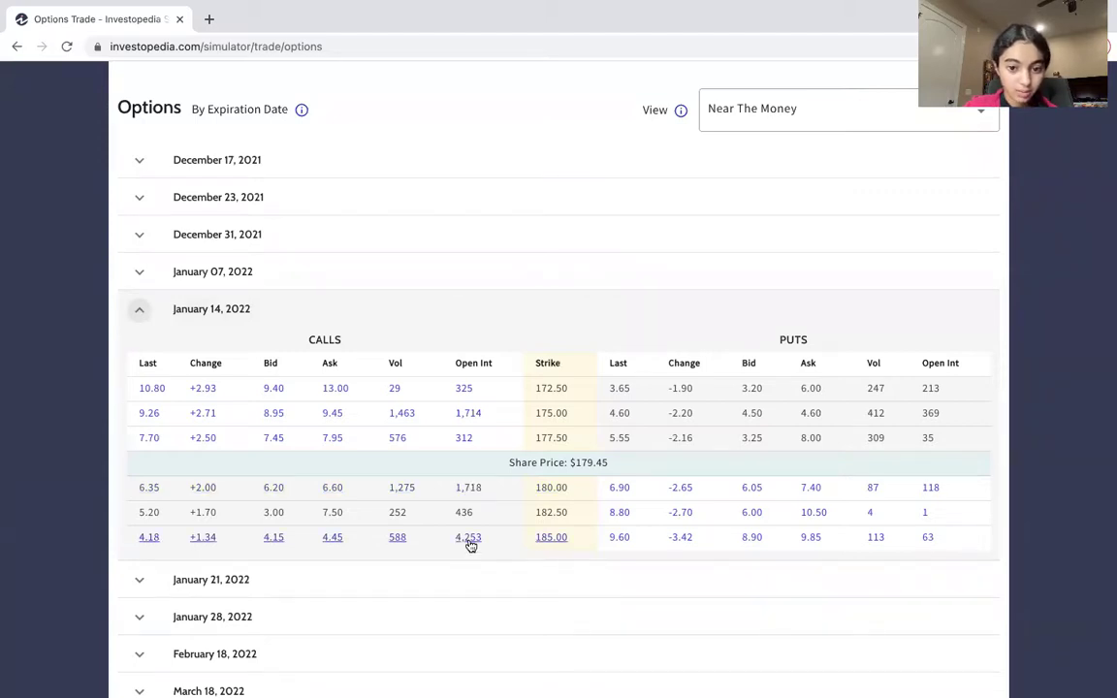
left_click(470, 541)
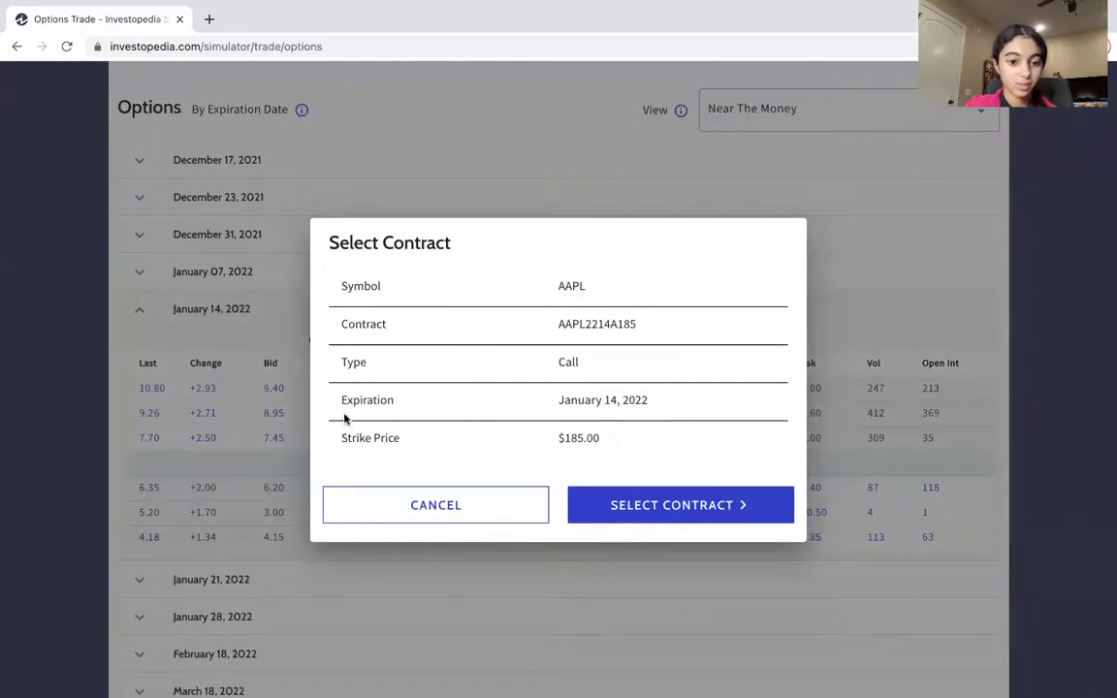
Confirm AAPL2214A185, set 1 contract, and preview the $445.00 buy-to-open market order.
left_click(654, 517)
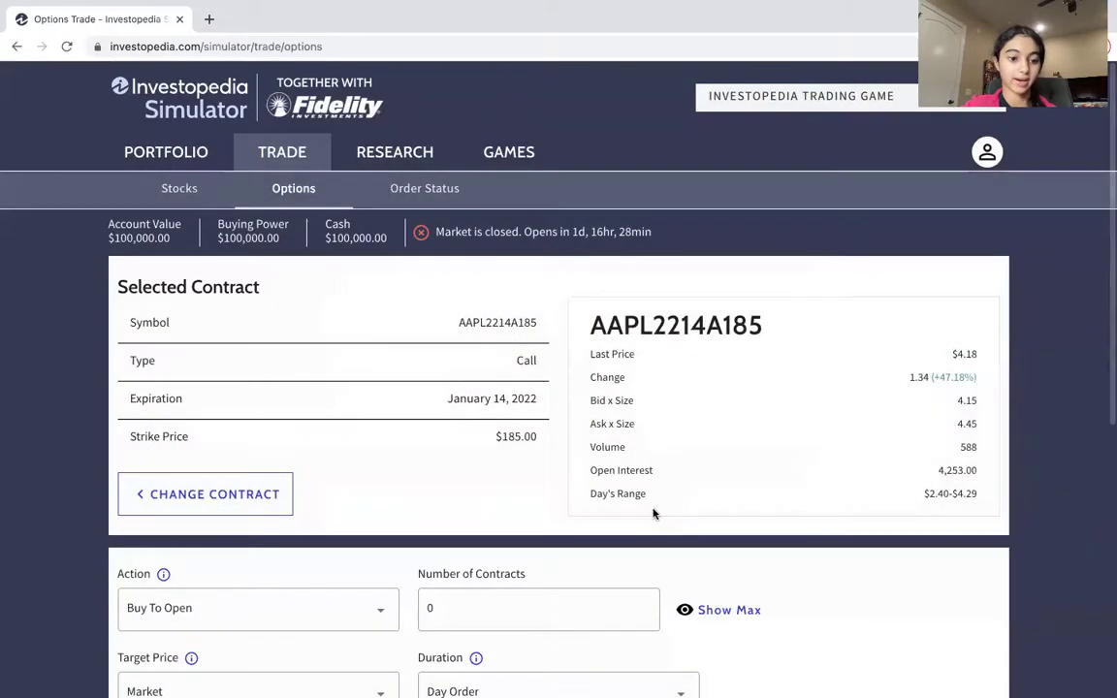
scroll(352, 379, "down", 3)
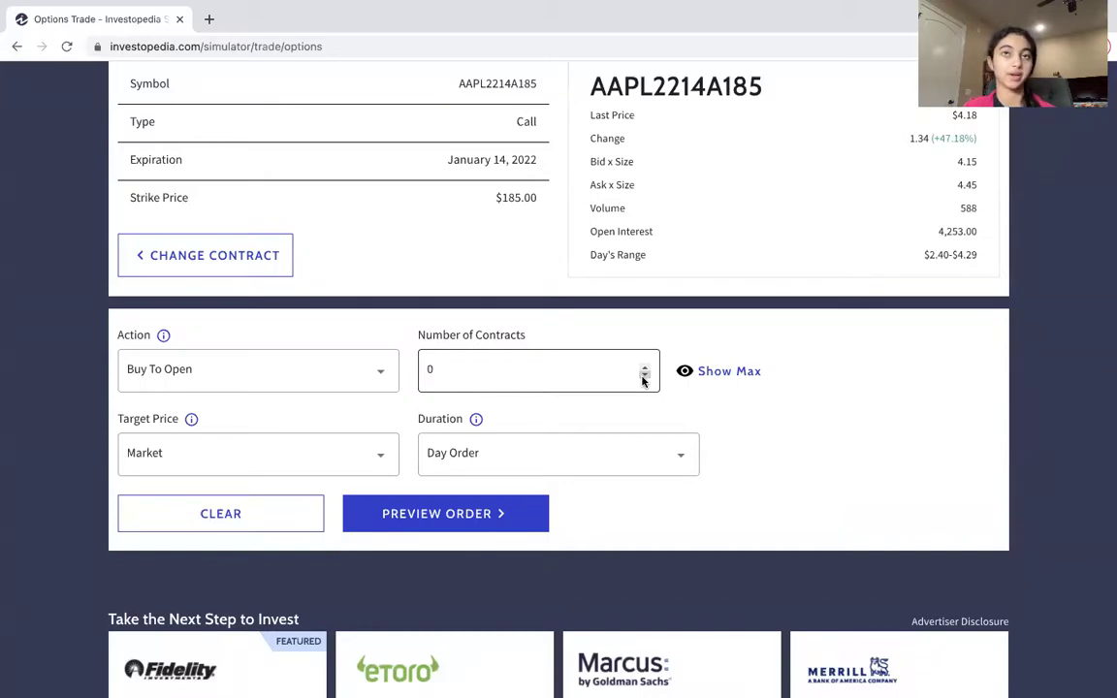
left_click(642, 380)
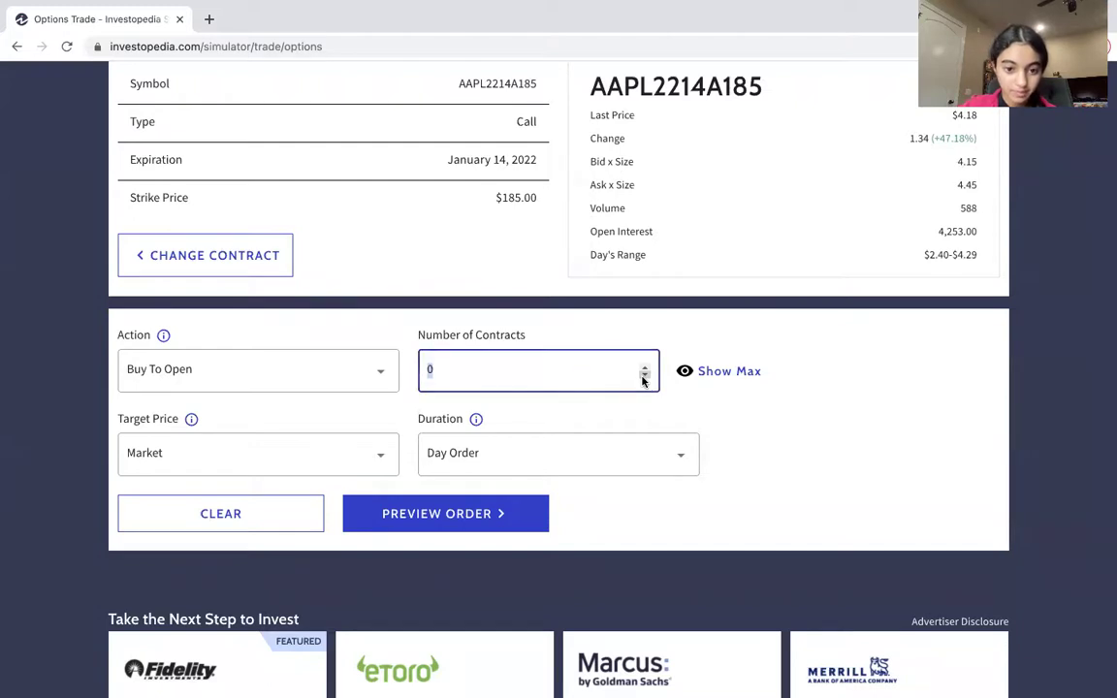
double_click(557, 367)
type("1")
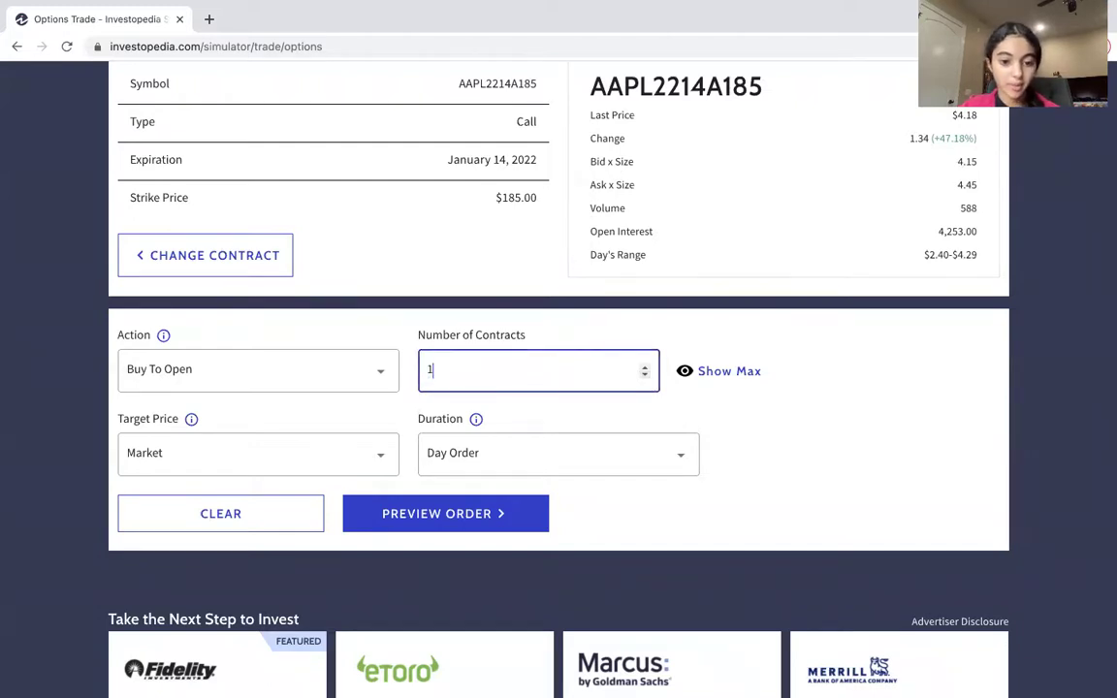
left_click(35, 448)
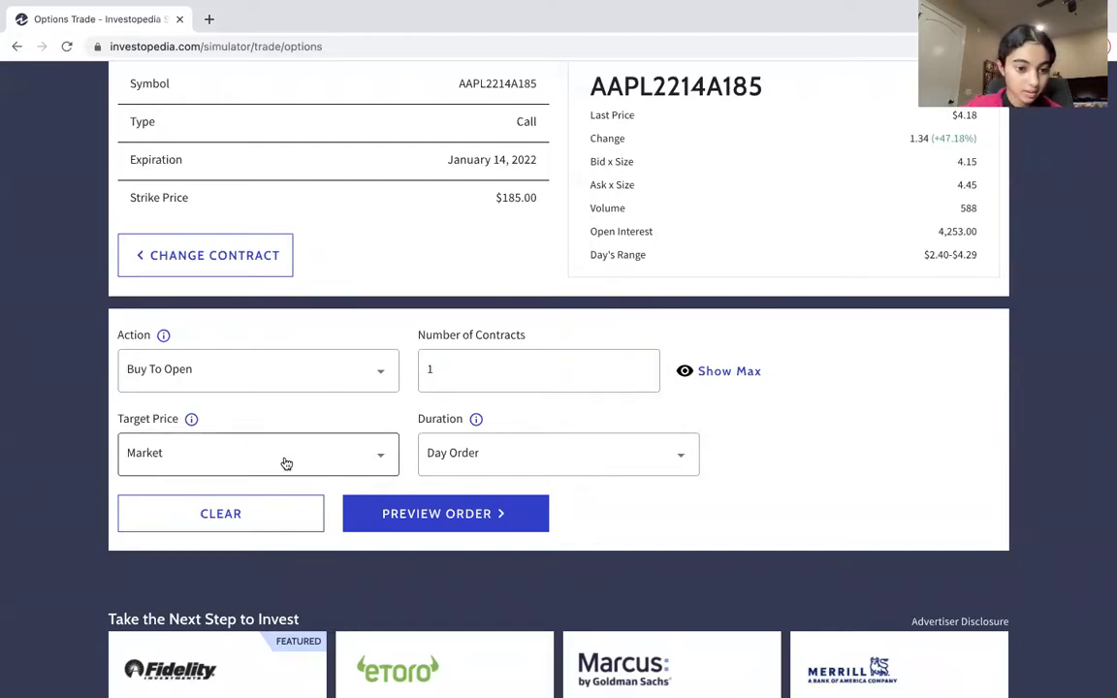
left_click(459, 514)
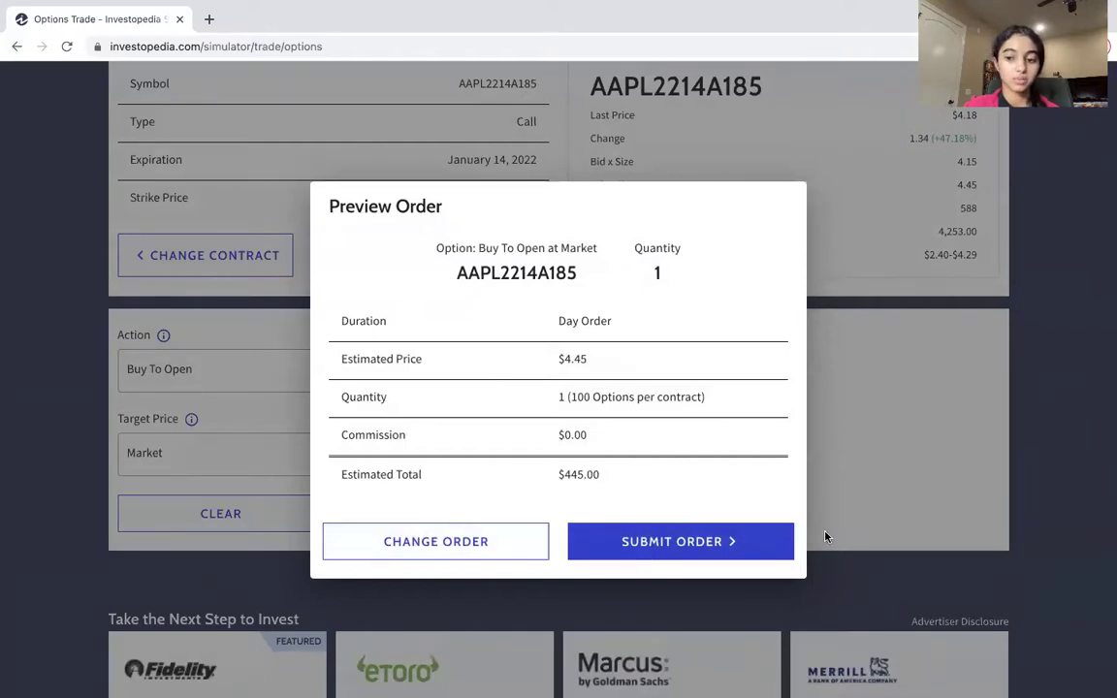
left_click(1103, 479)
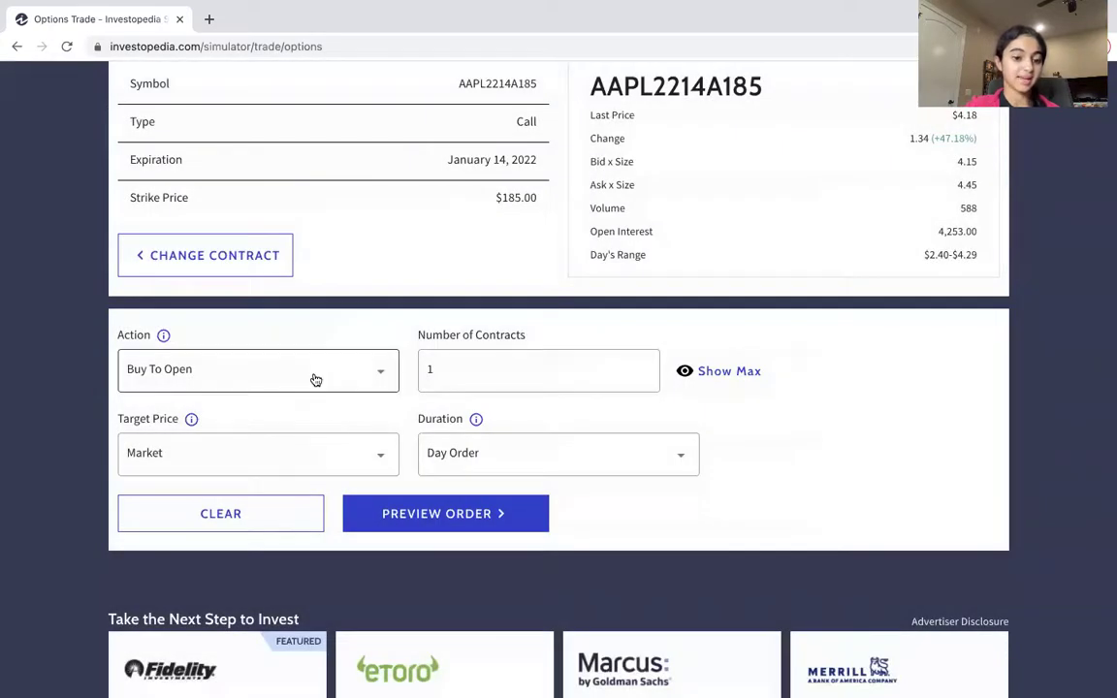
scroll(315, 379, "down", 3)
left_click(250, 352)
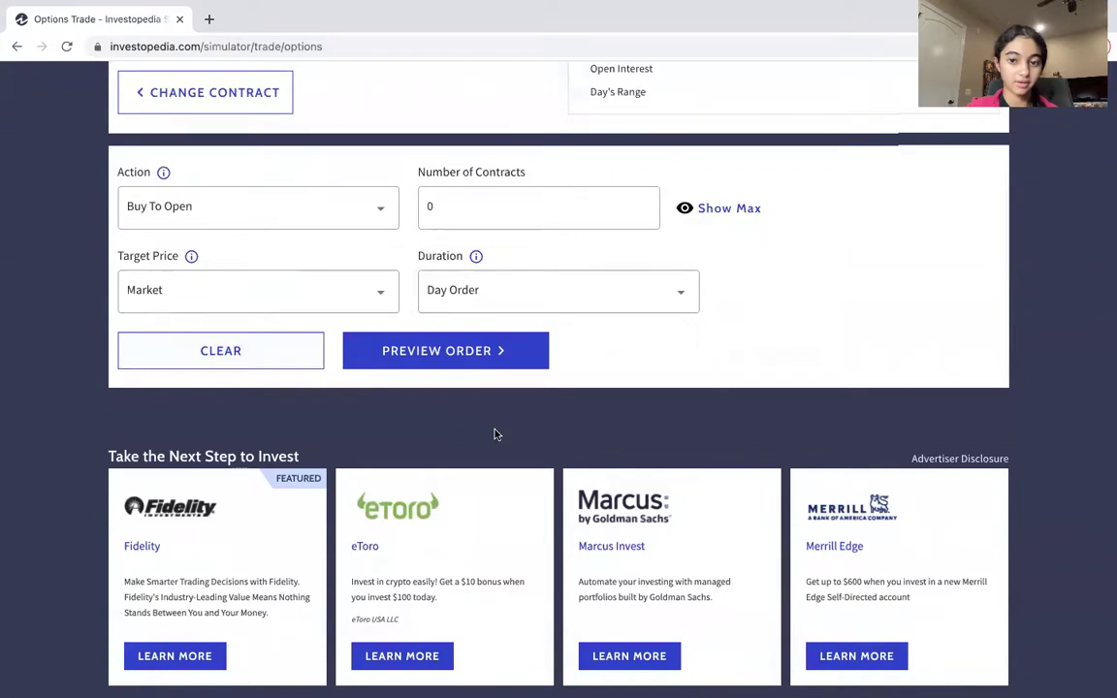
scroll(493, 431, "up", 3)
scroll(495, 433, "up", 5)
scroll(494, 433, "down", 6)
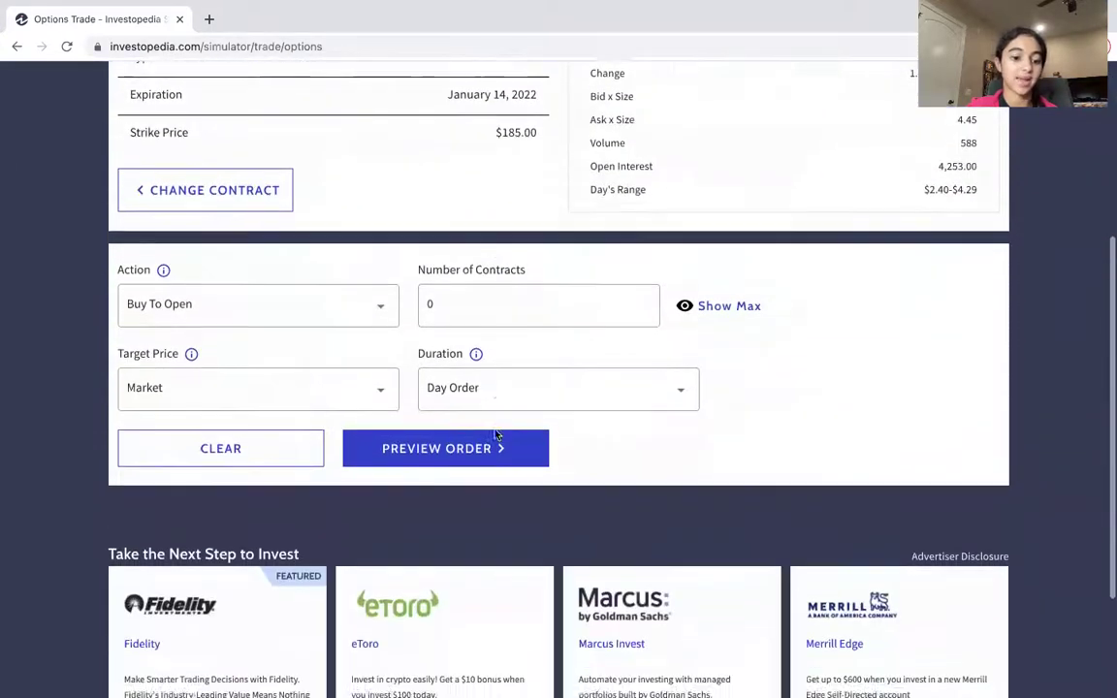
scroll(495, 433, "up", 6)
scroll(494, 434, "up", 1)
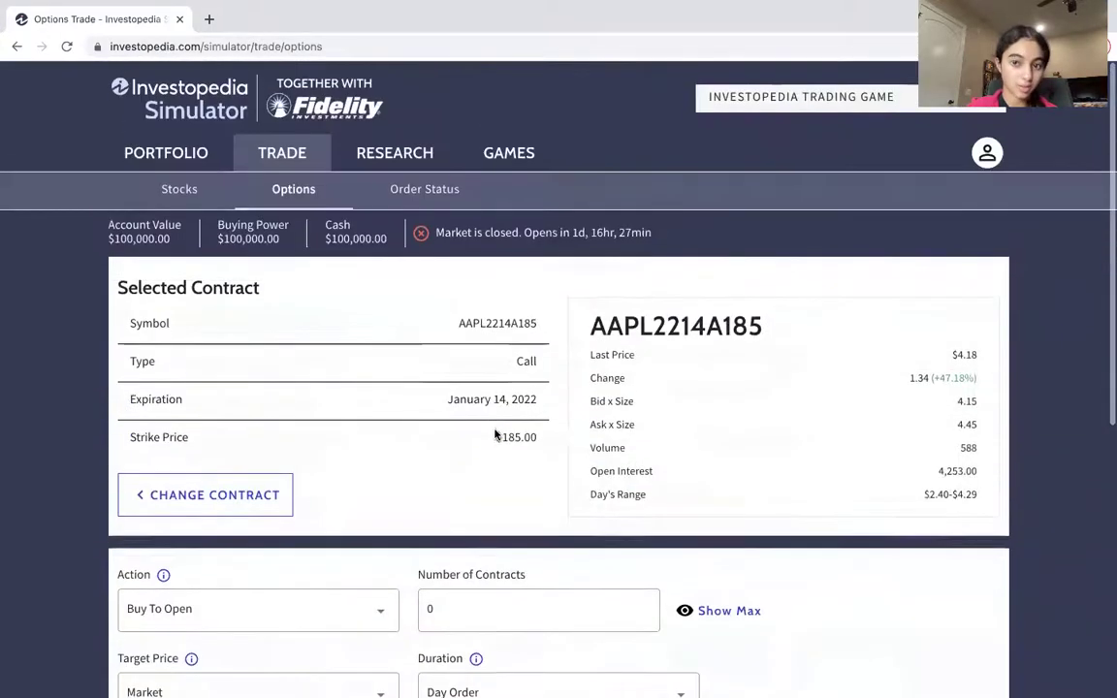
In a new tab, search Google for 'options definition investopedia'.
left_click(211, 20)
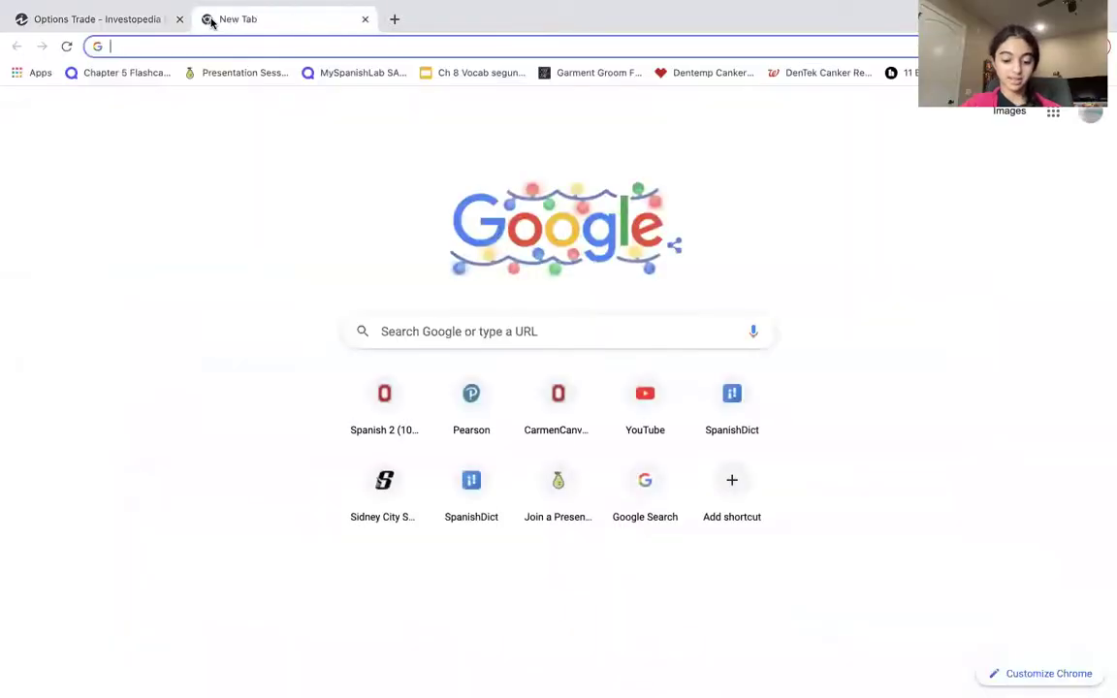
type("e")
key("BackSpace")
key("BackSpace")
type("options ")
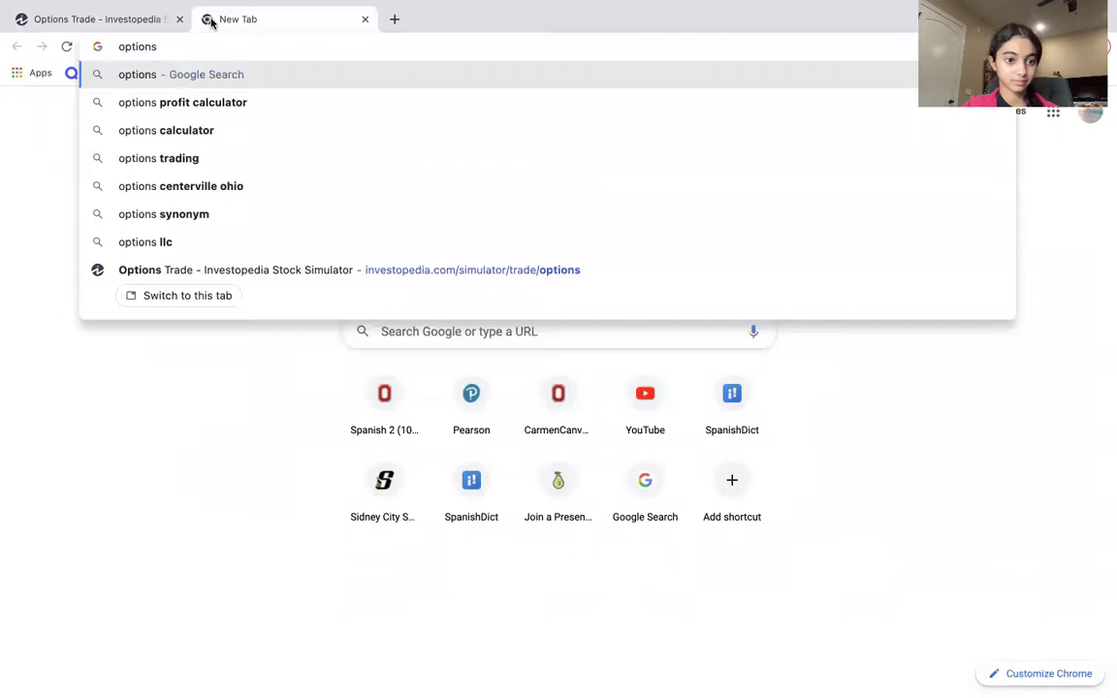
type("inv")
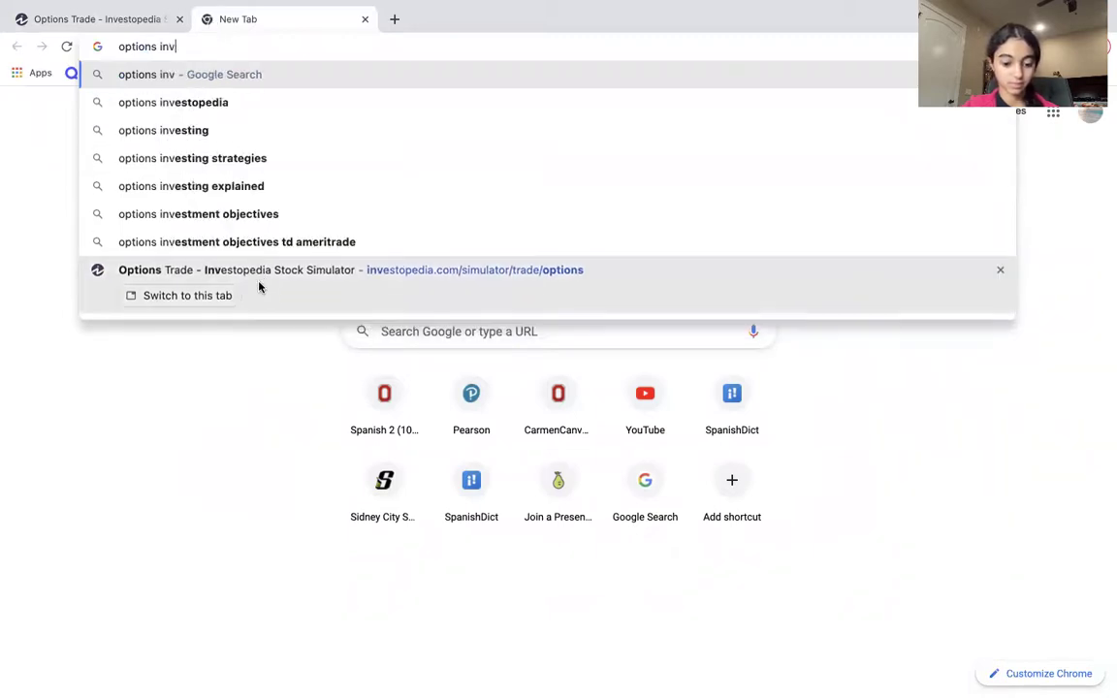
type("estopedia")
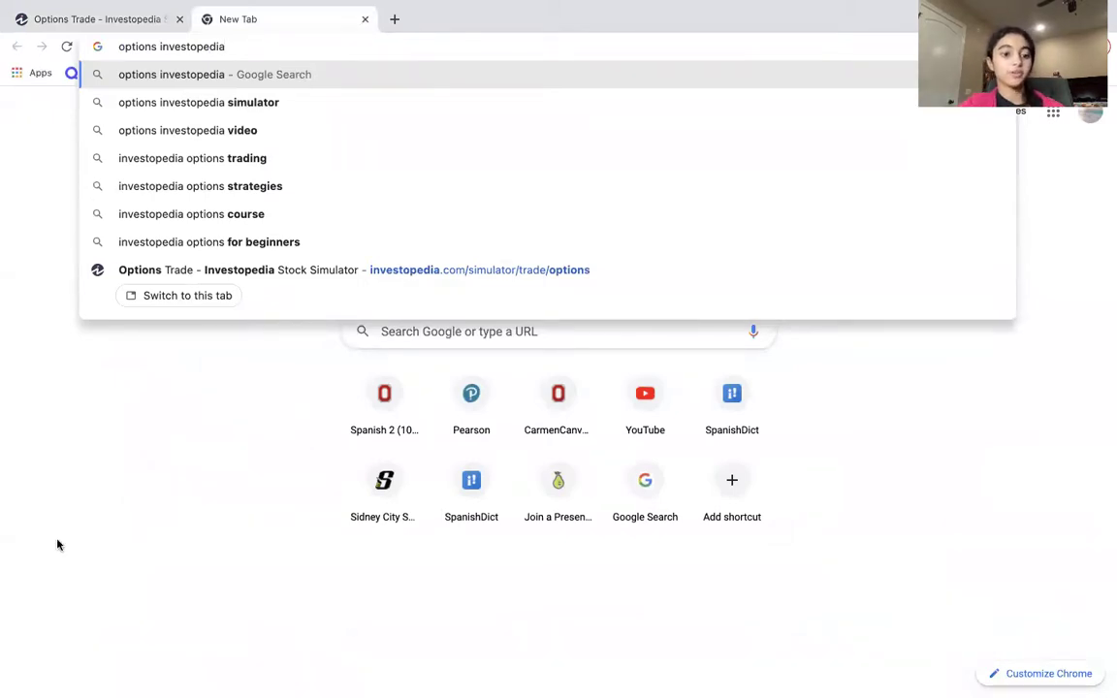
type("j")
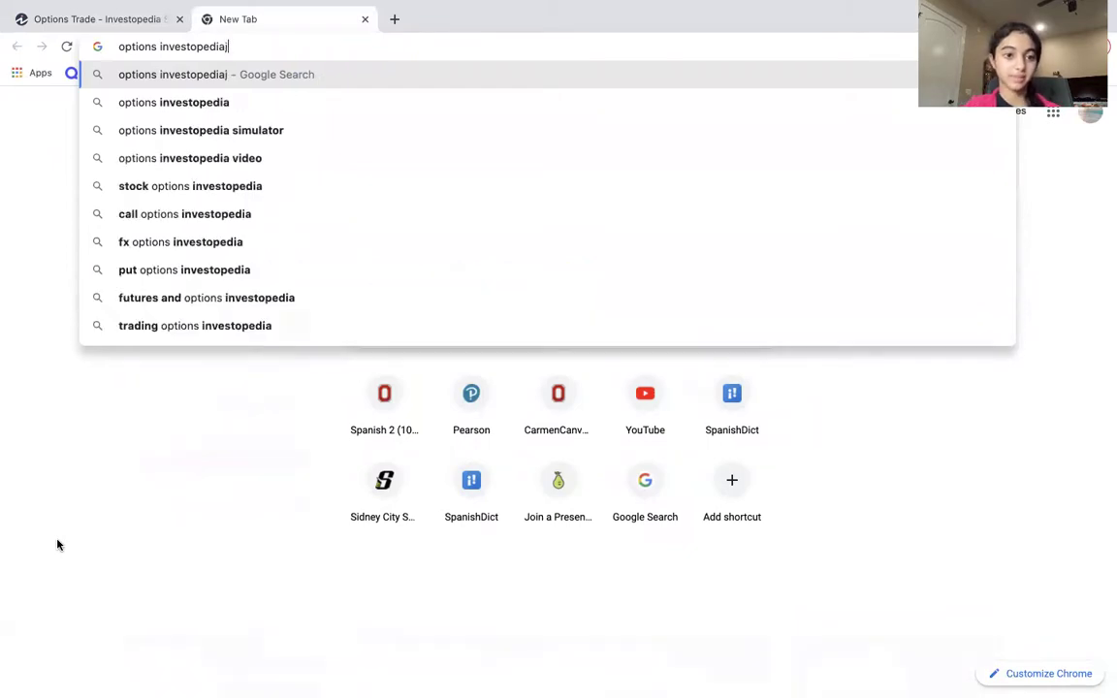
key("BackSpace")
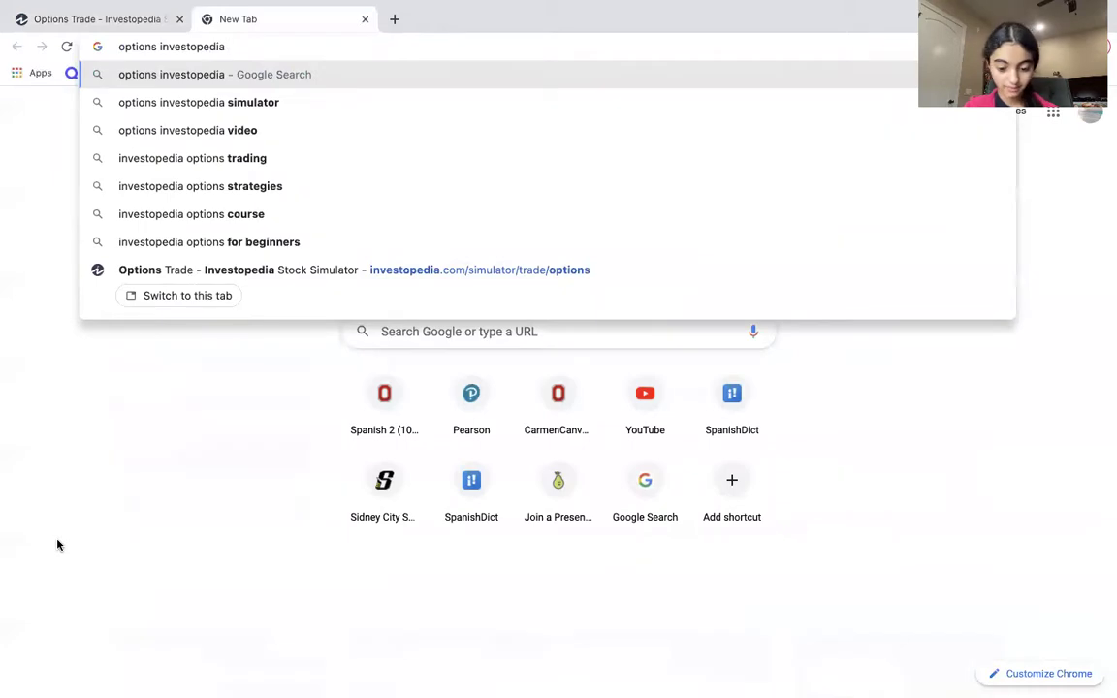
type("definiti")
left_click(174, 107)
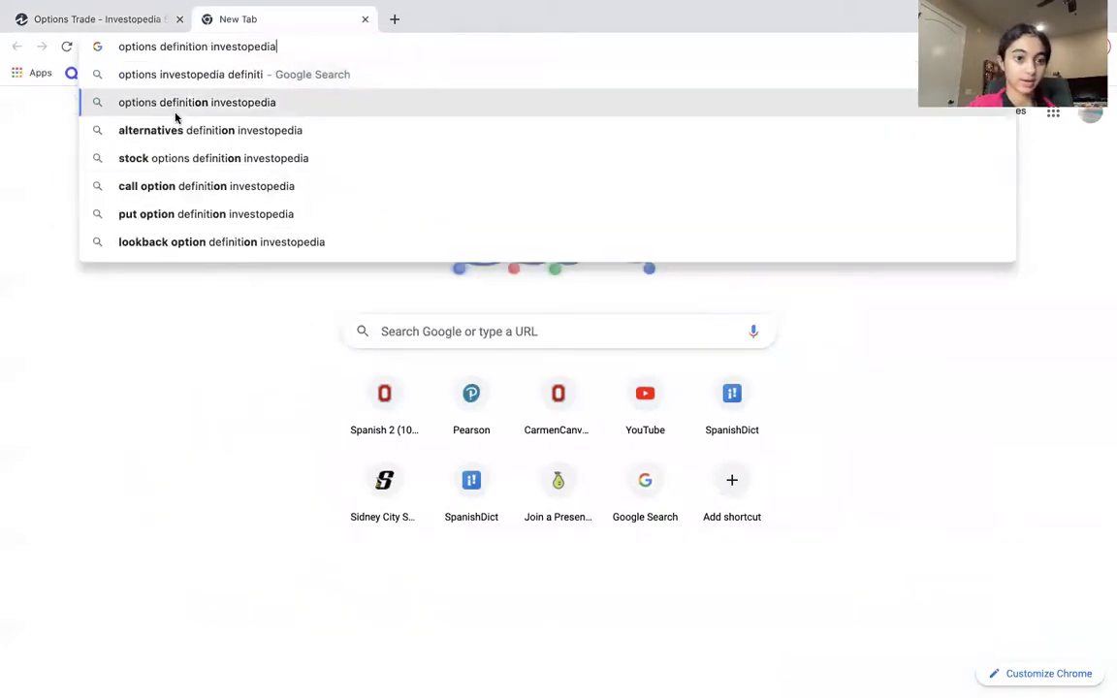
Read through Investopedia's Options Definition article, then start a blank new tab.
left_click(259, 232)
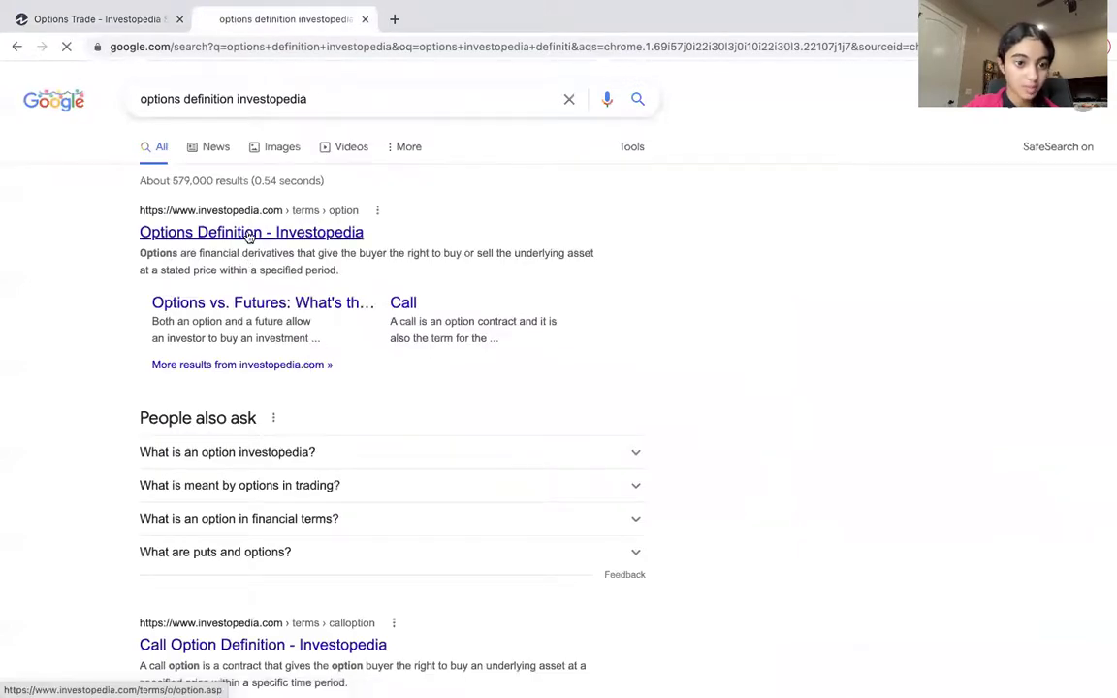
scroll(411, 630, "down", 4)
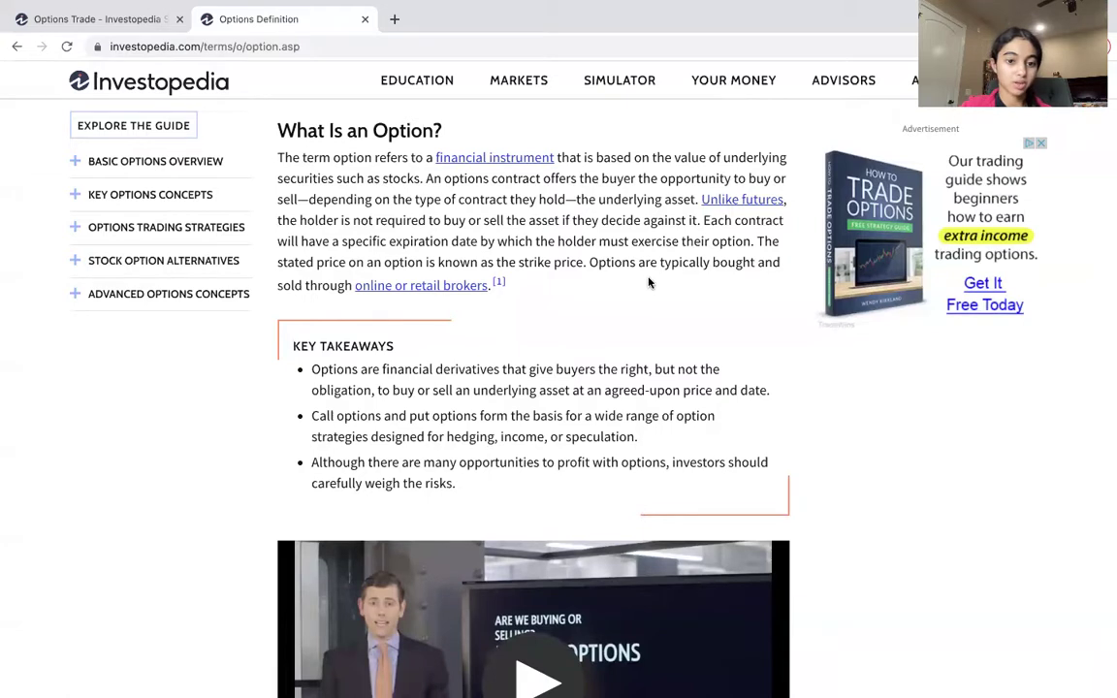
scroll(650, 282, "down", 3)
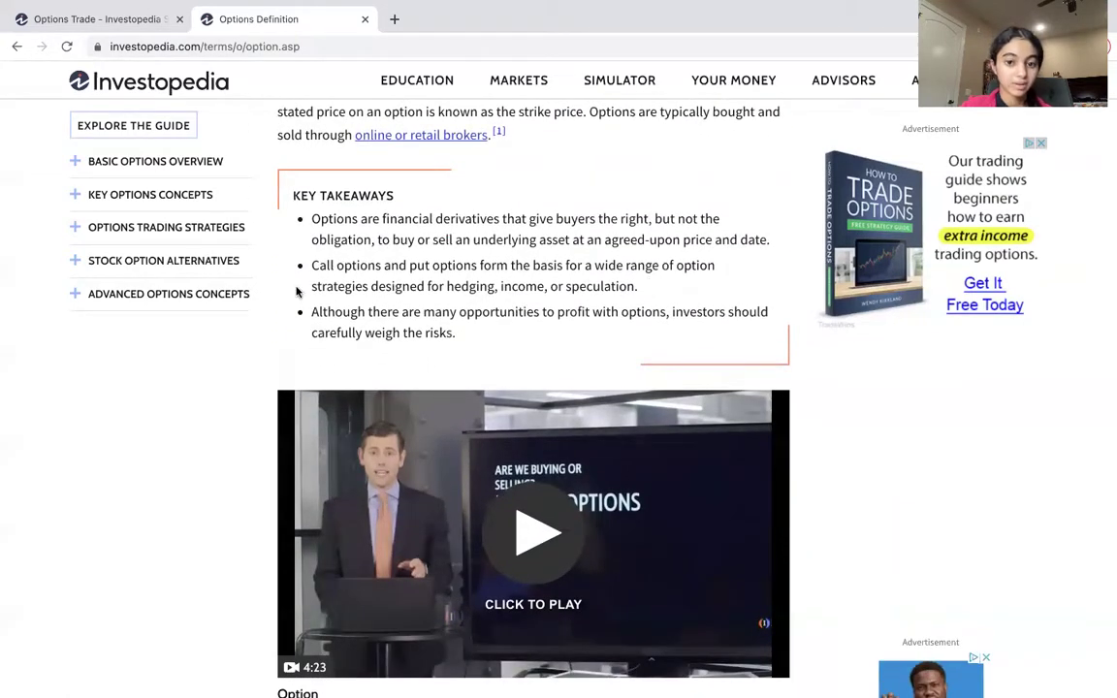
scroll(339, 296, "down", 4)
scroll(358, 304, "down", 12)
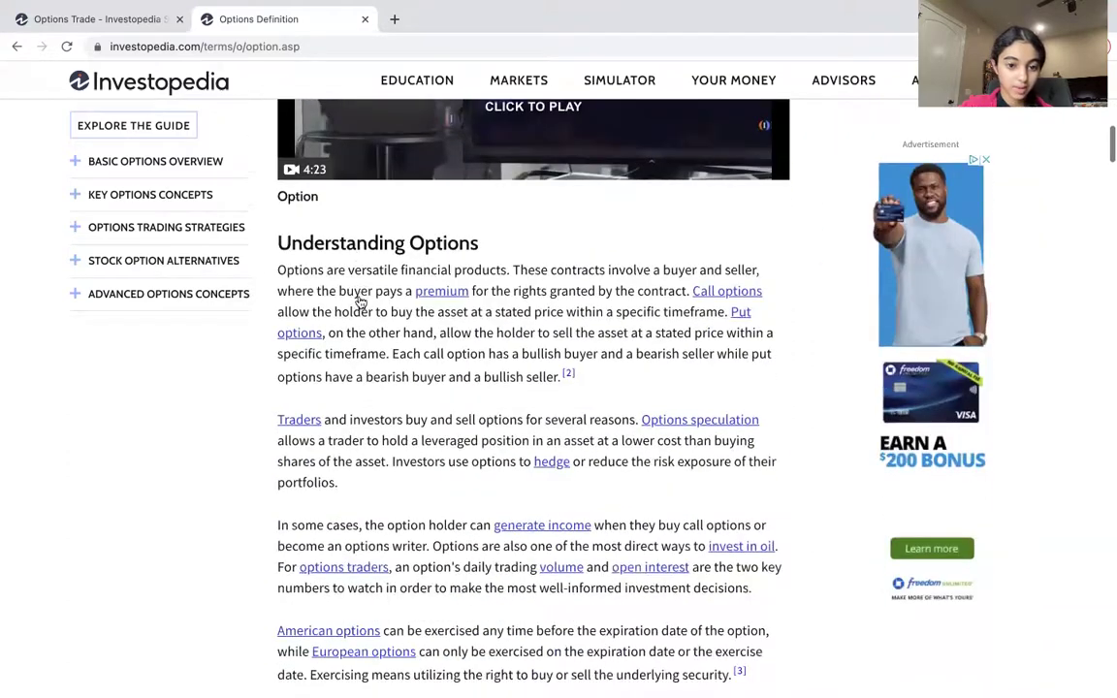
scroll(359, 283, "down", 12)
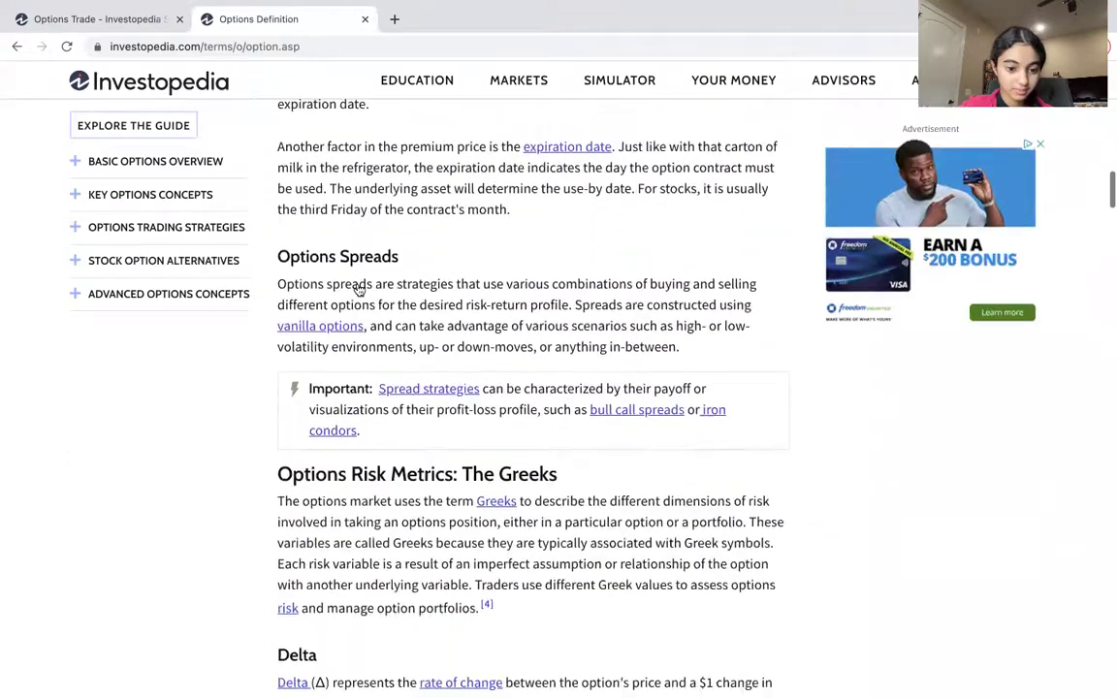
scroll(357, 283, "down", 12)
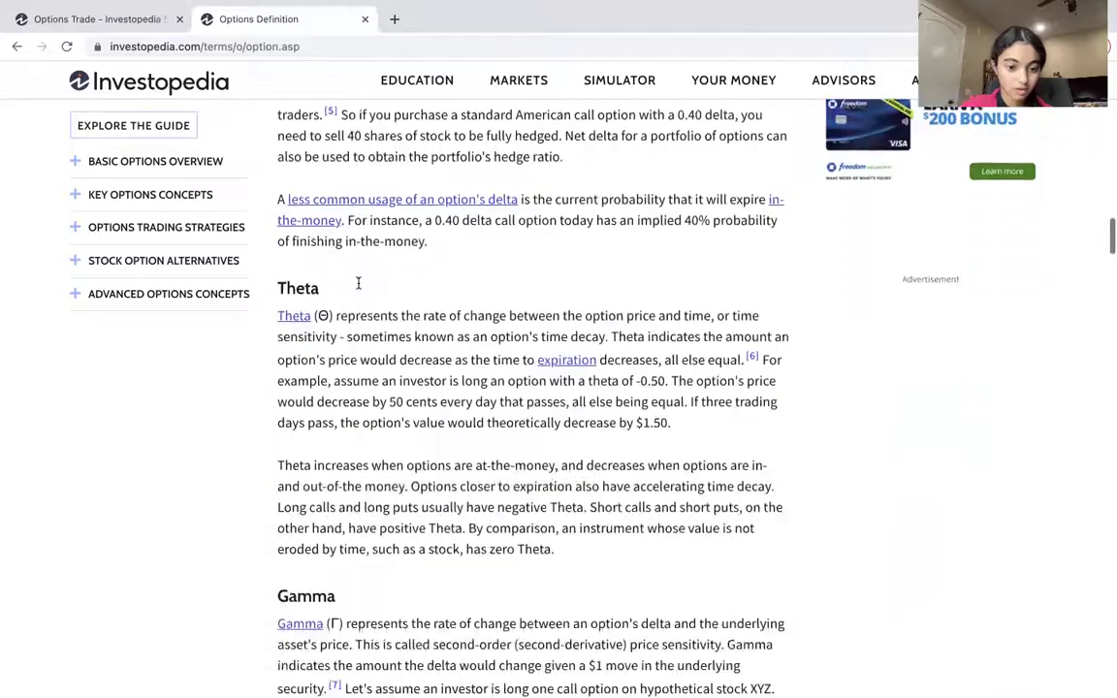
scroll(359, 288, "down", 3)
scroll(359, 288, "up", 12)
scroll(359, 288, "up", 10)
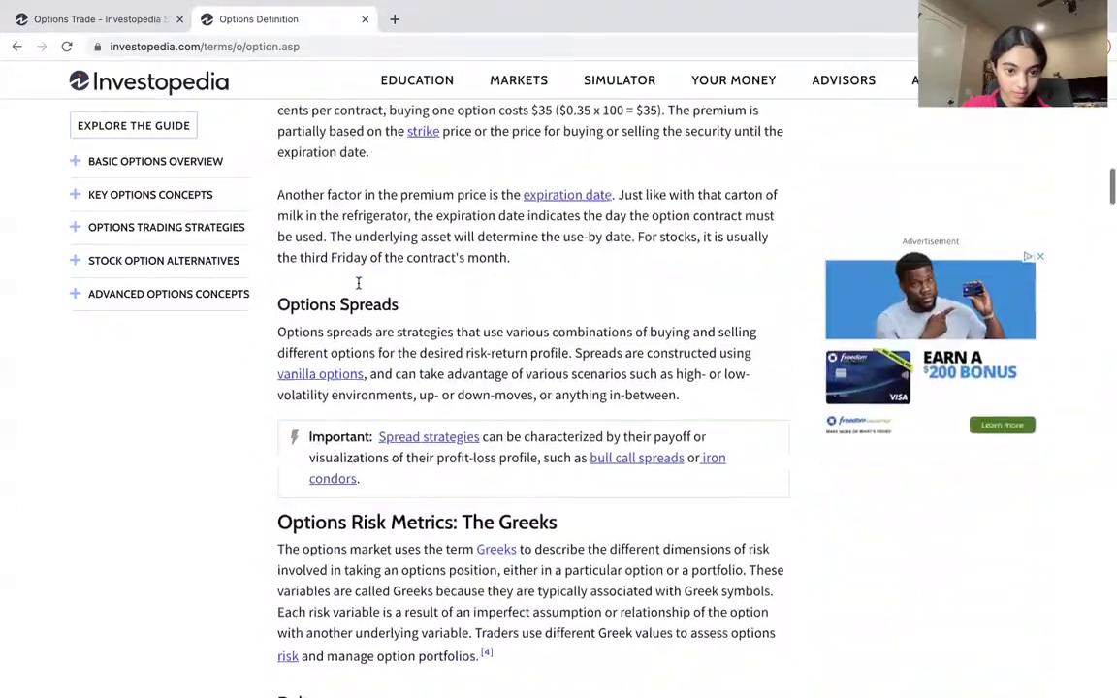
scroll(359, 291, "up", 3)
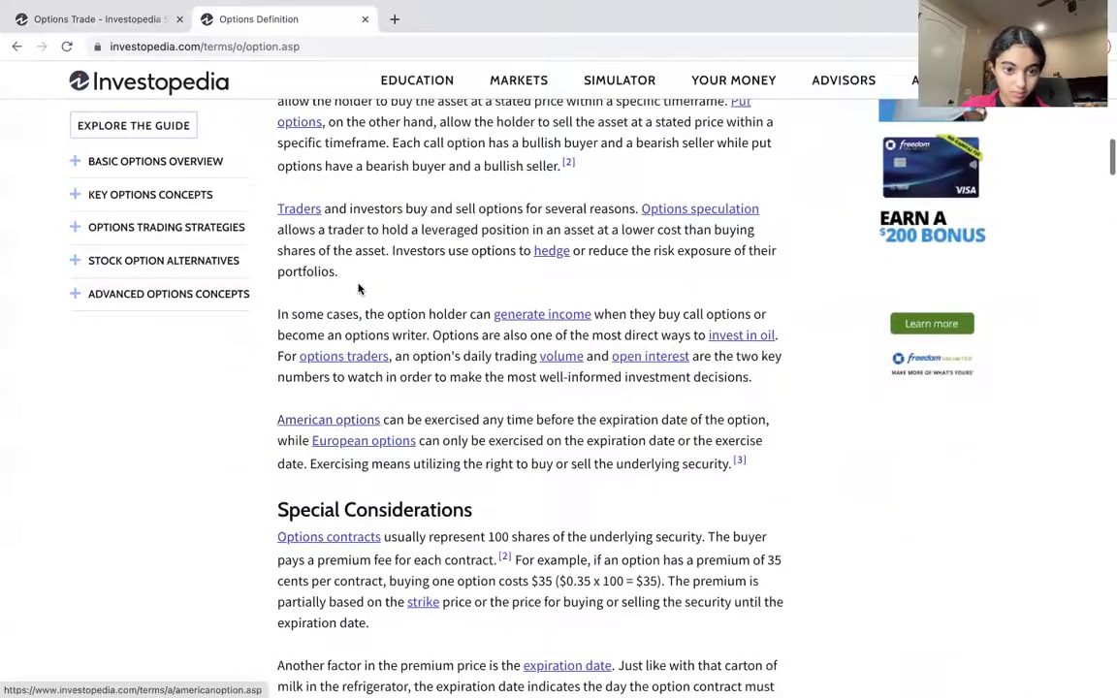
left_click(392, 18)
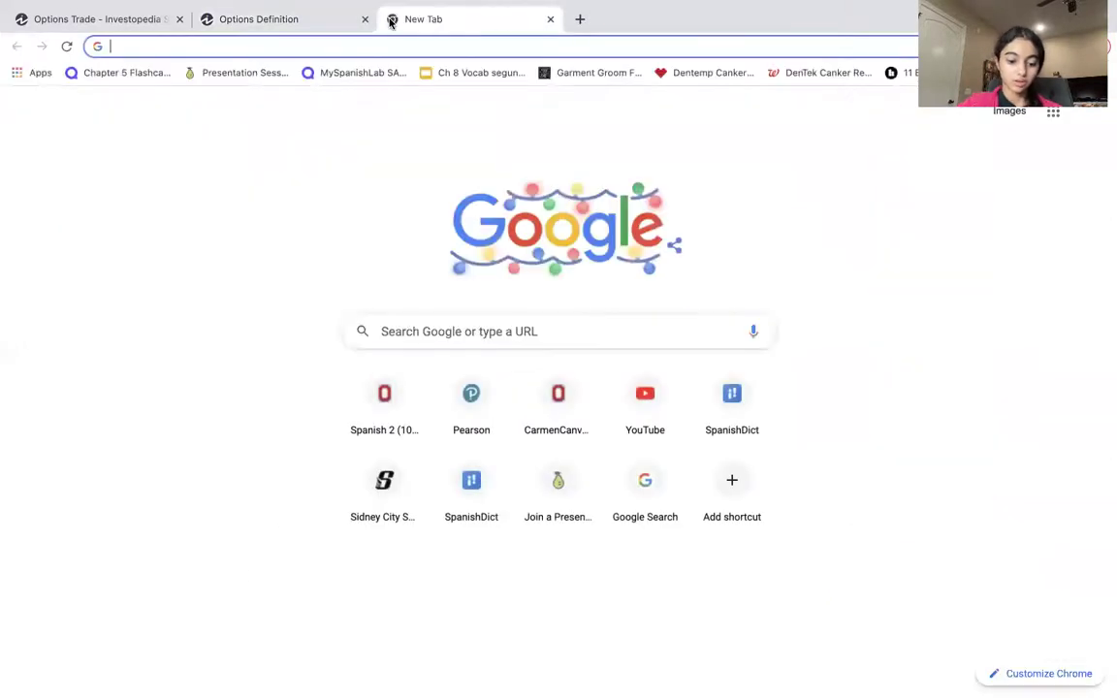
Search 'what are calls and puts' and open Investopedia's Stock Options Trading Guide result.
type("what are calls")
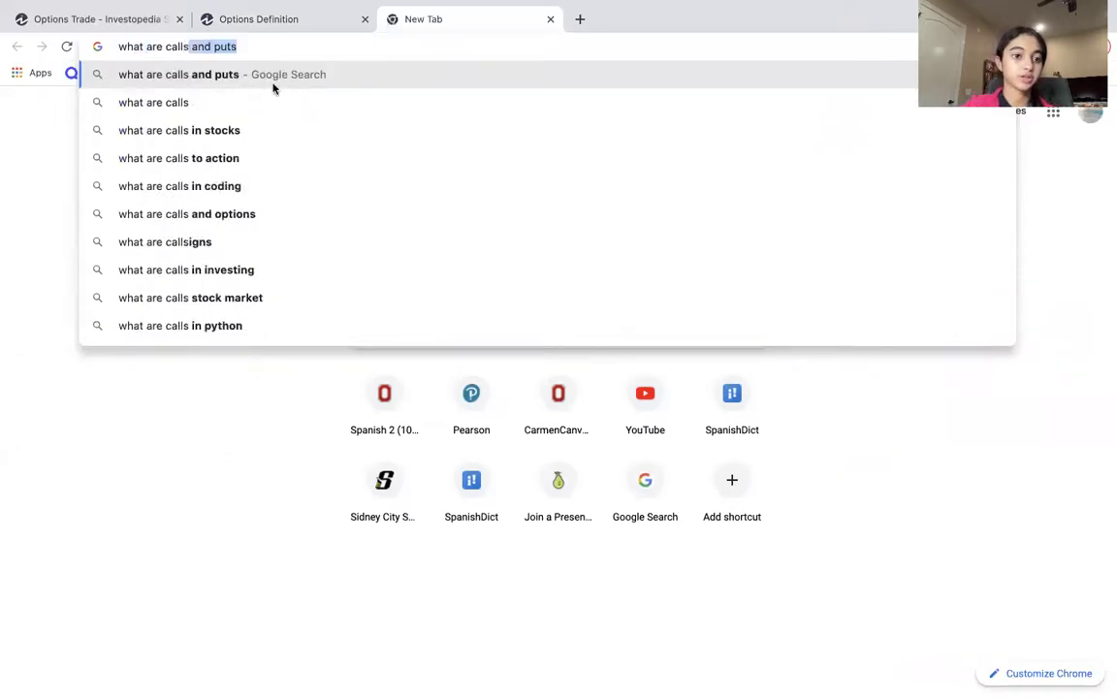
left_click(273, 88)
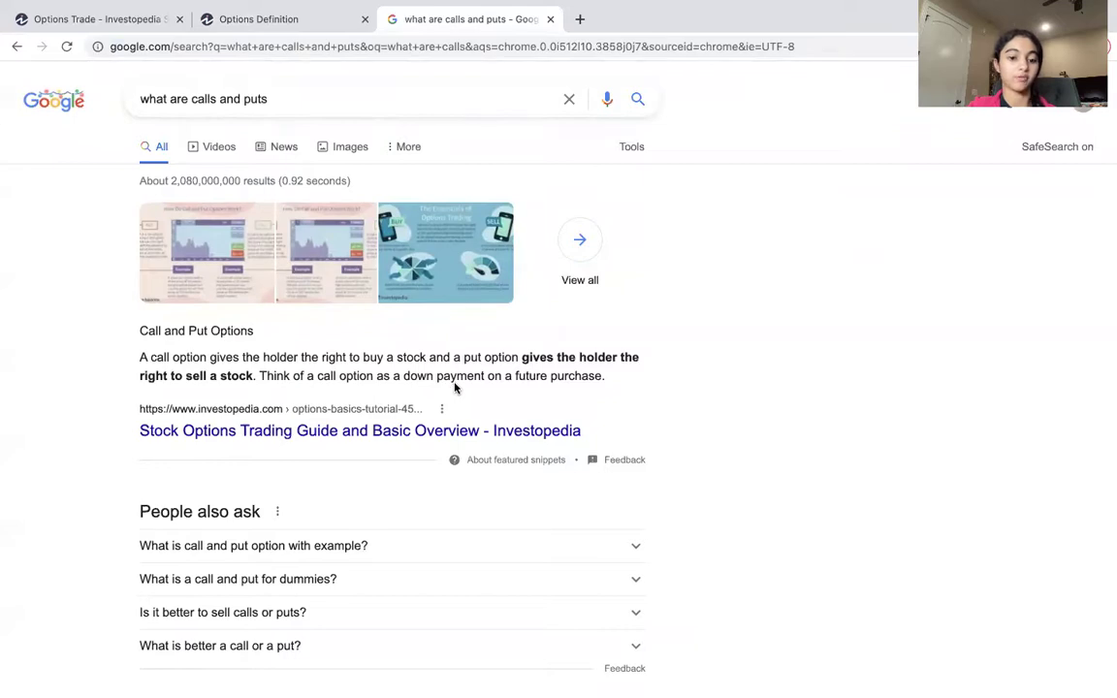
left_click(456, 429)
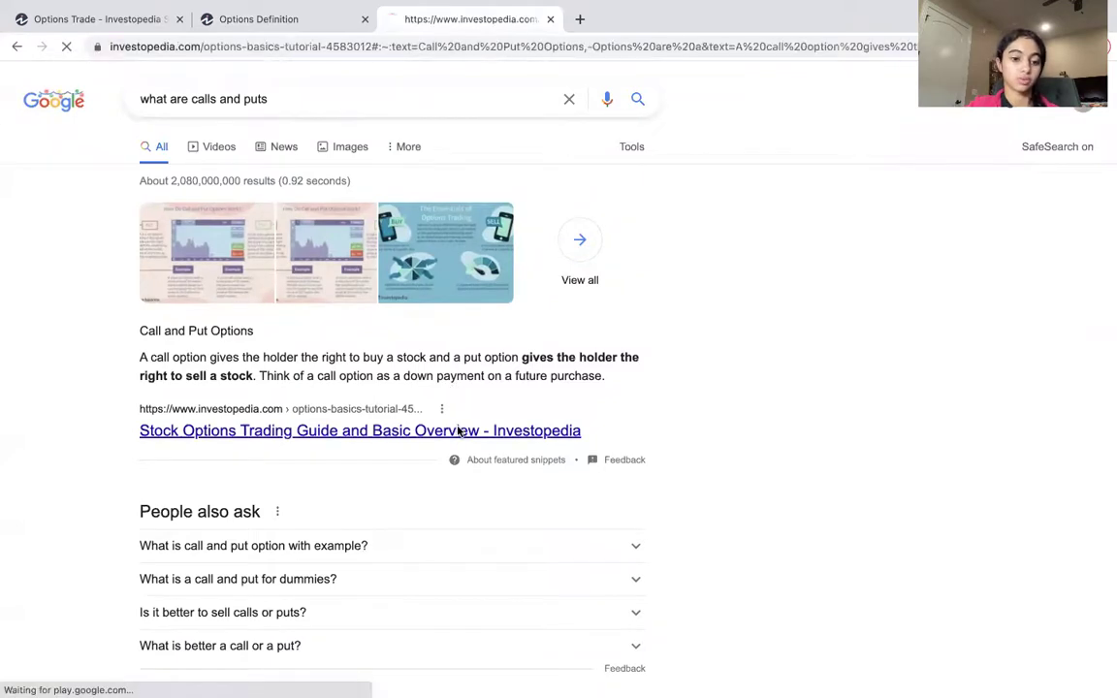
scroll(538, 269, "down", 4)
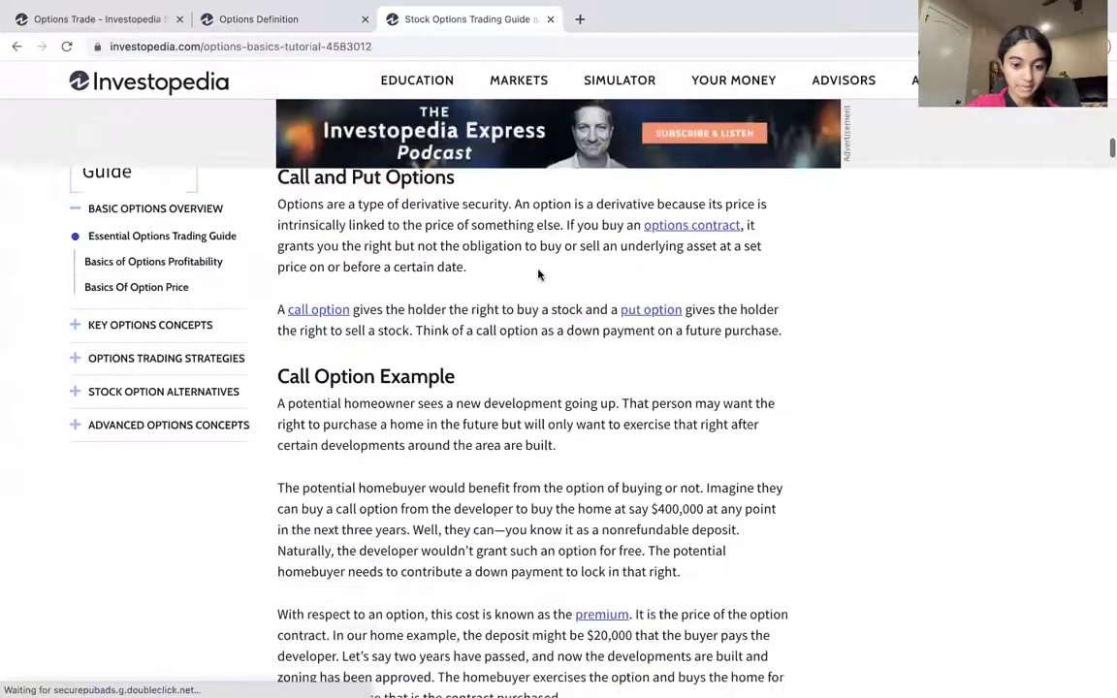